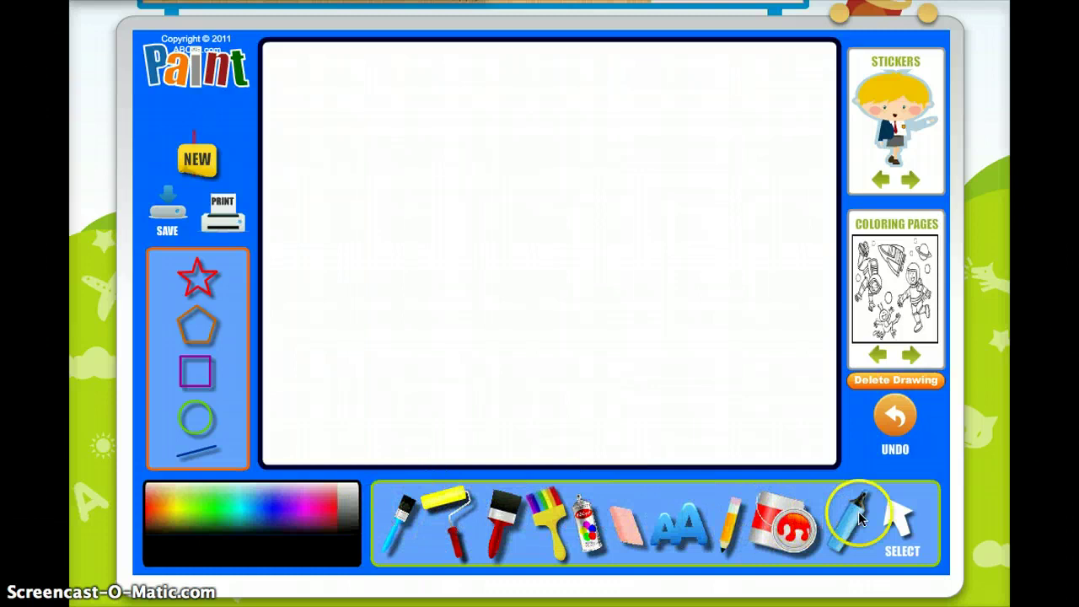
click(878, 357)
drag(899, 285, 610, 266)
click(909, 379)
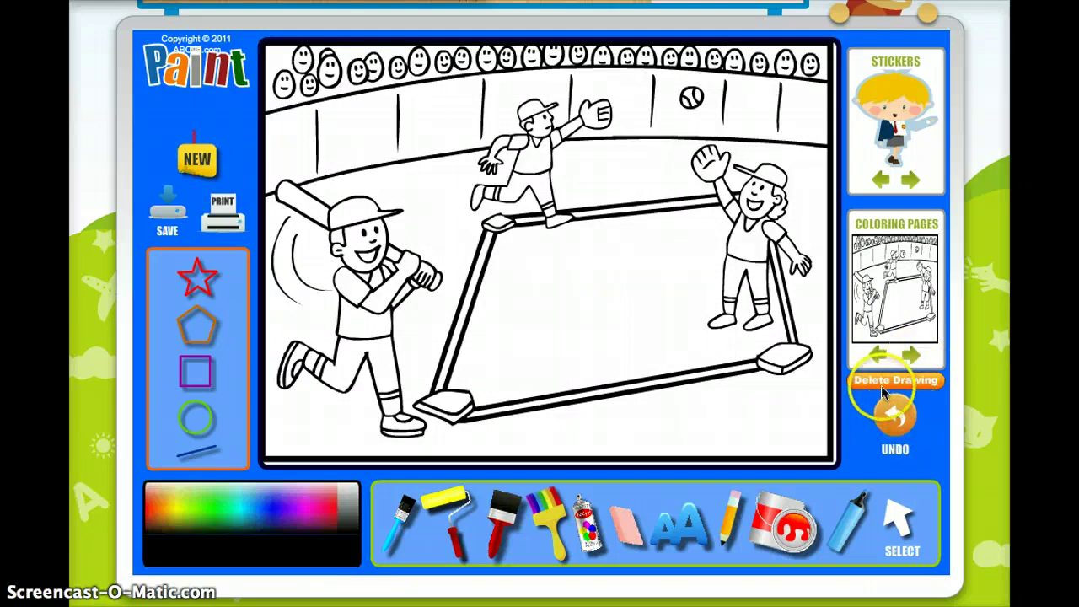
click(877, 355)
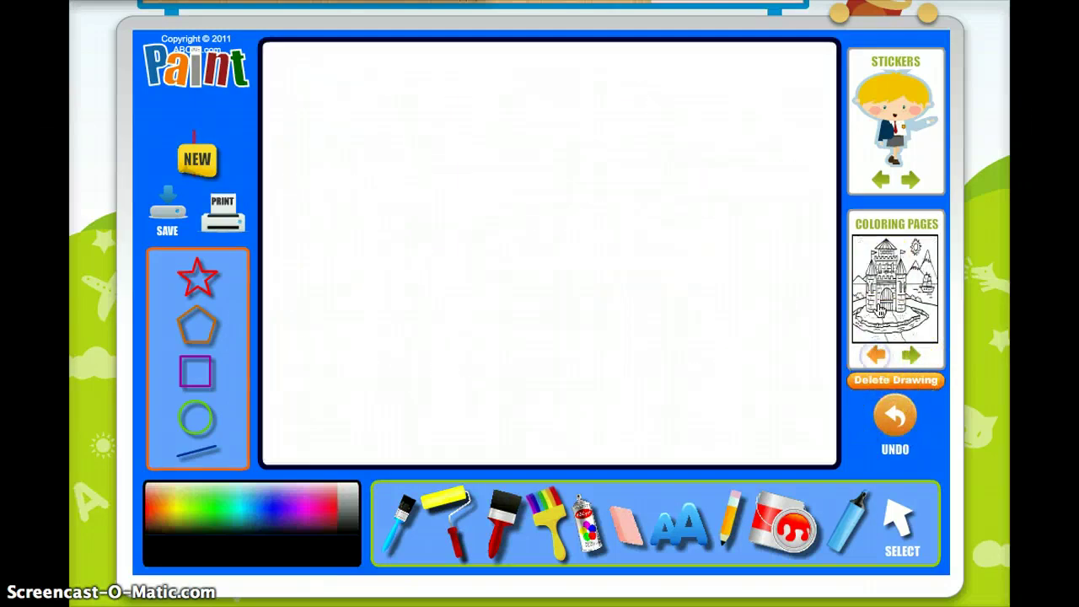
click(896, 381)
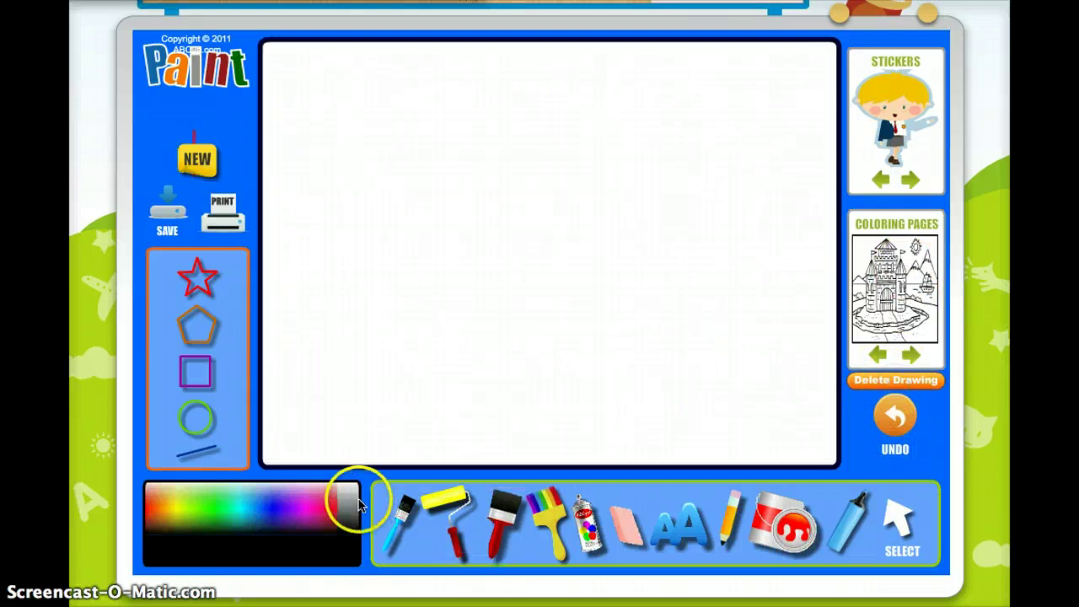
- Sketch a square house outline freehand with the black pencil in the canvas's left half, with a narrow door inside
click(730, 516)
drag(353, 222, 350, 378)
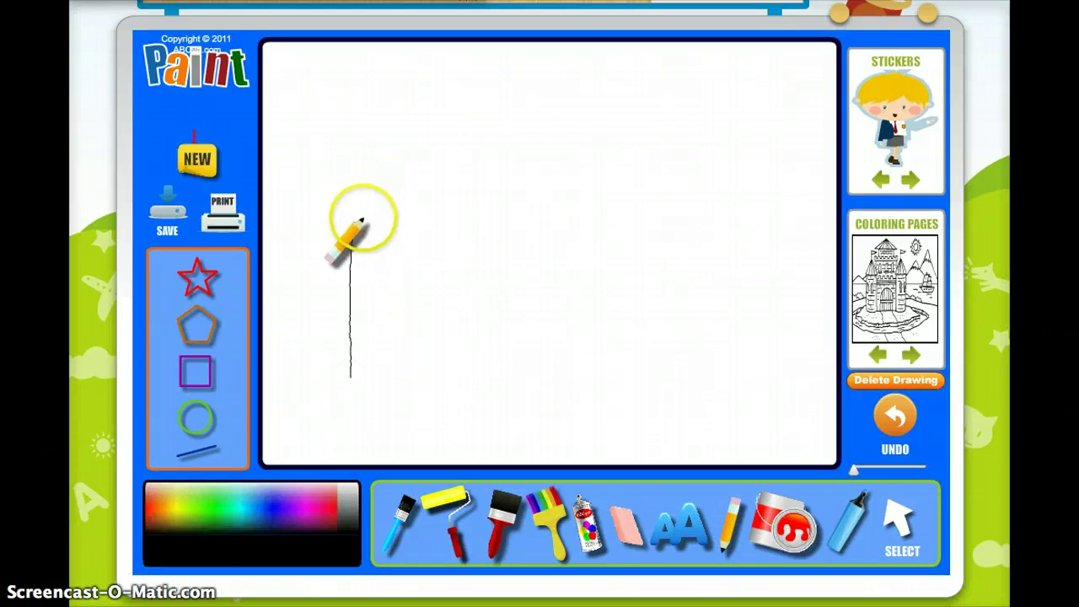
mouse_move(355, 223)
mouse_down()
mouse_move(483, 220)
mouse_move(487, 369)
mouse_up()
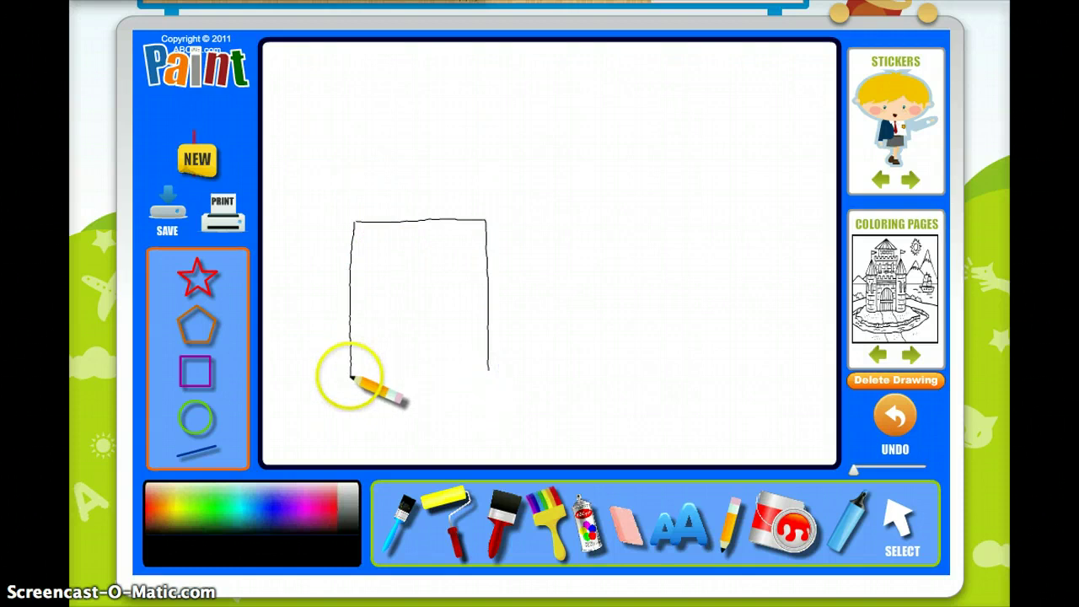
drag(350, 378, 499, 373)
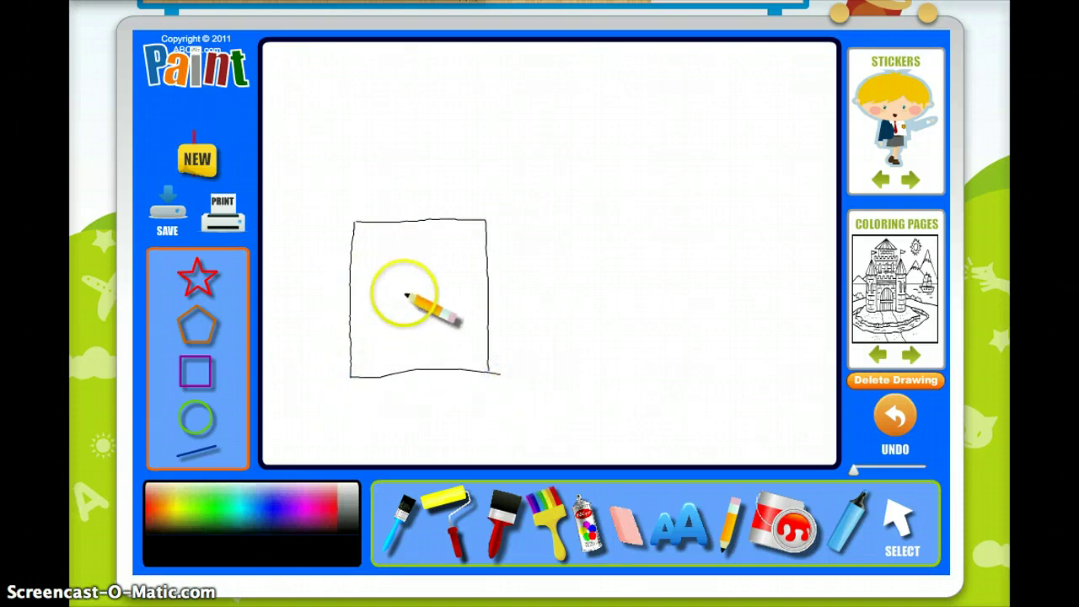
drag(400, 290, 398, 367)
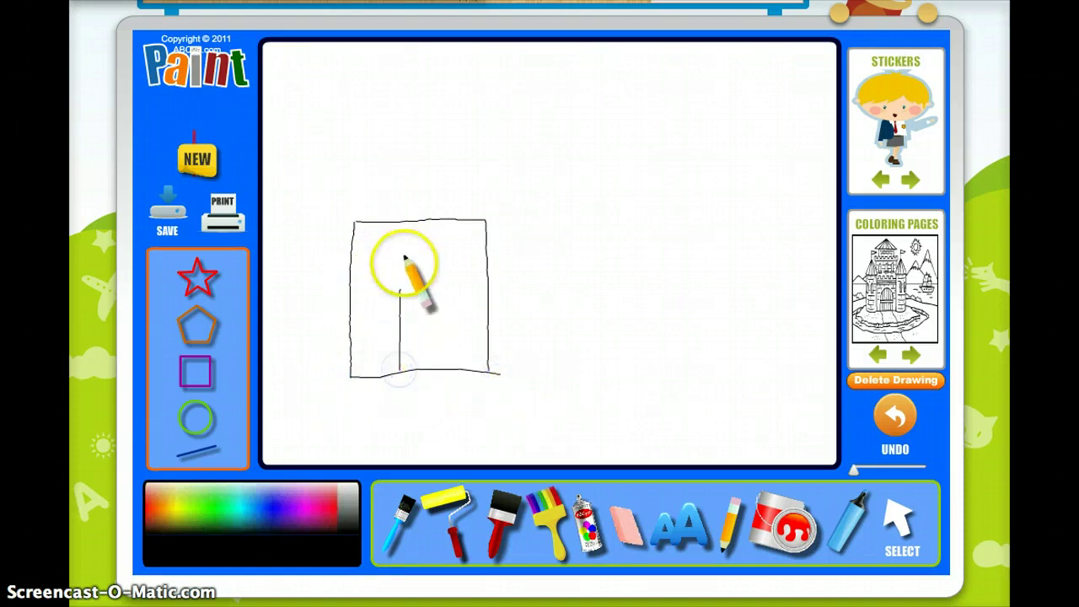
mouse_move(400, 289)
mouse_down()
mouse_move(434, 289)
mouse_move(435, 355)
mouse_up()
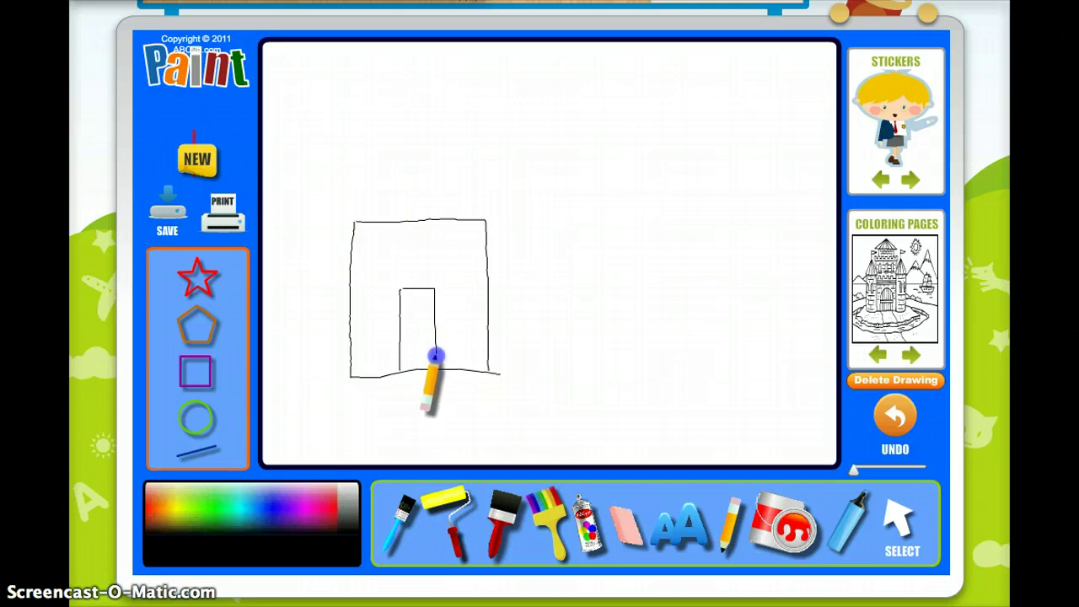
- Erase the overhanging end of the house's baseline and redraw the lower-right corner with the pencil
click(626, 519)
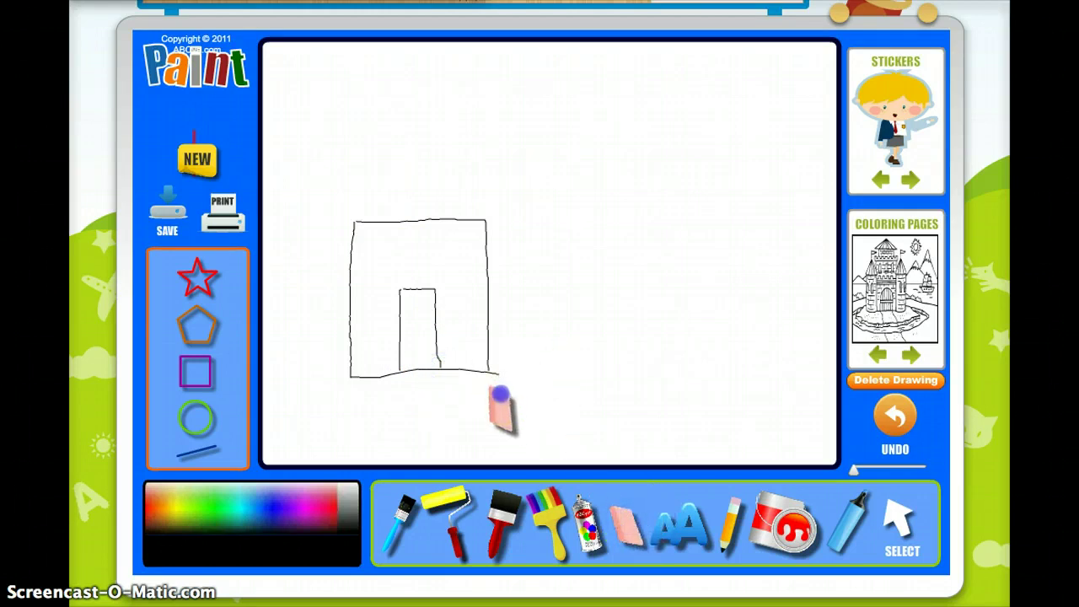
mouse_move(501, 374)
mouse_down()
mouse_move(498, 363)
mouse_move(489, 373)
mouse_up()
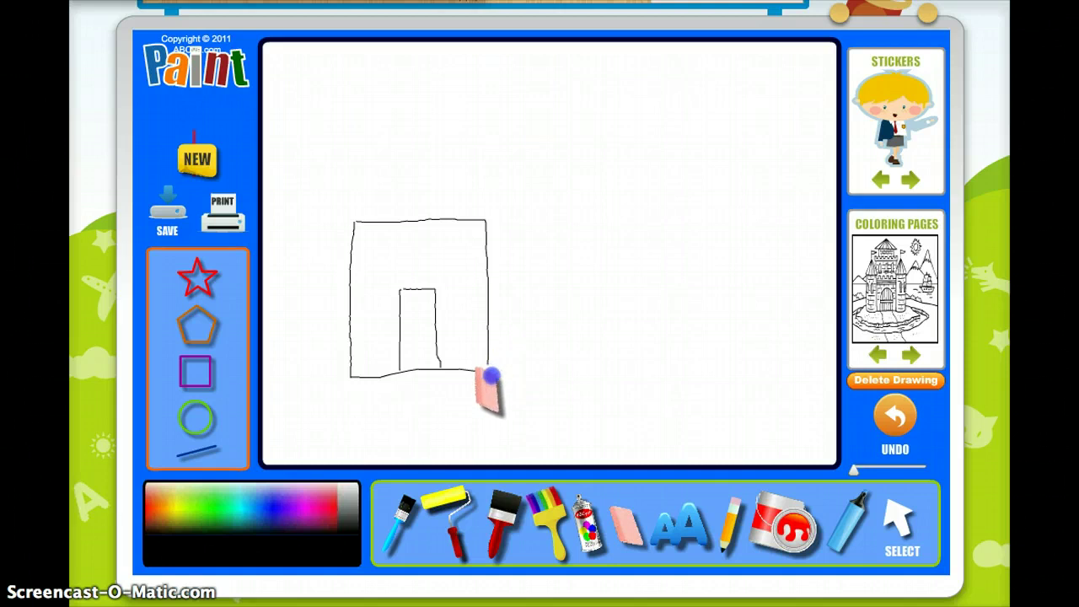
click(722, 535)
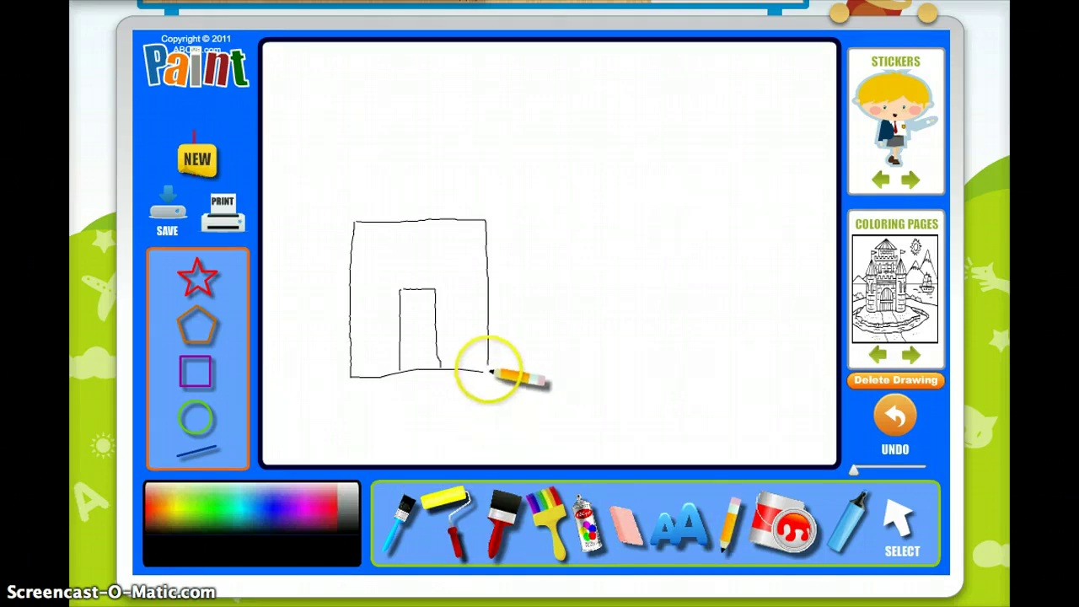
drag(486, 364, 482, 374)
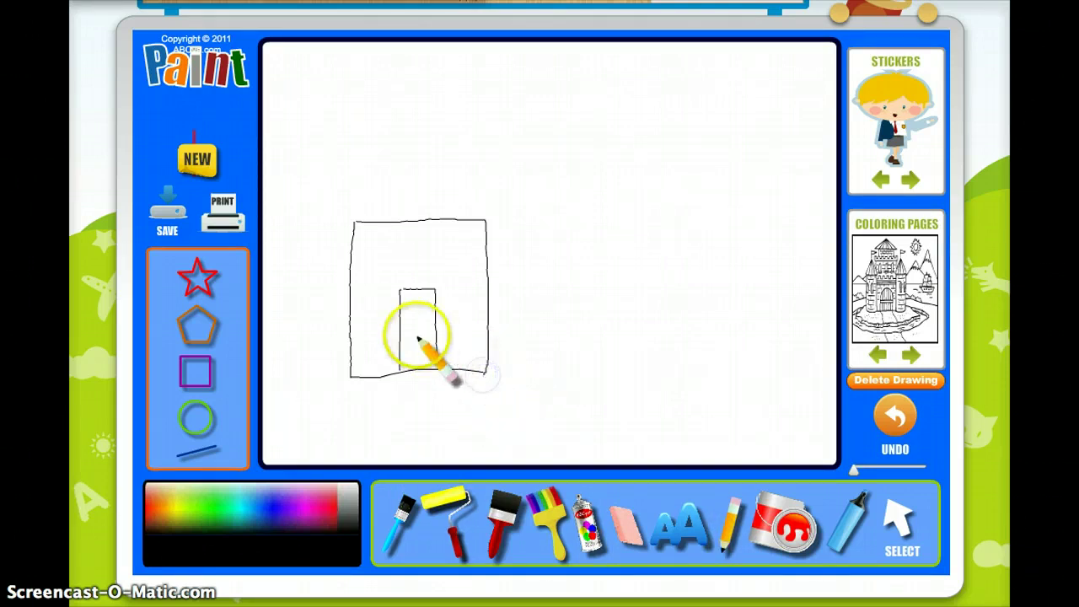
- Pencil a pointed roof on top of the house and a small rectangular window to the upper left of the door
drag(353, 225, 386, 189)
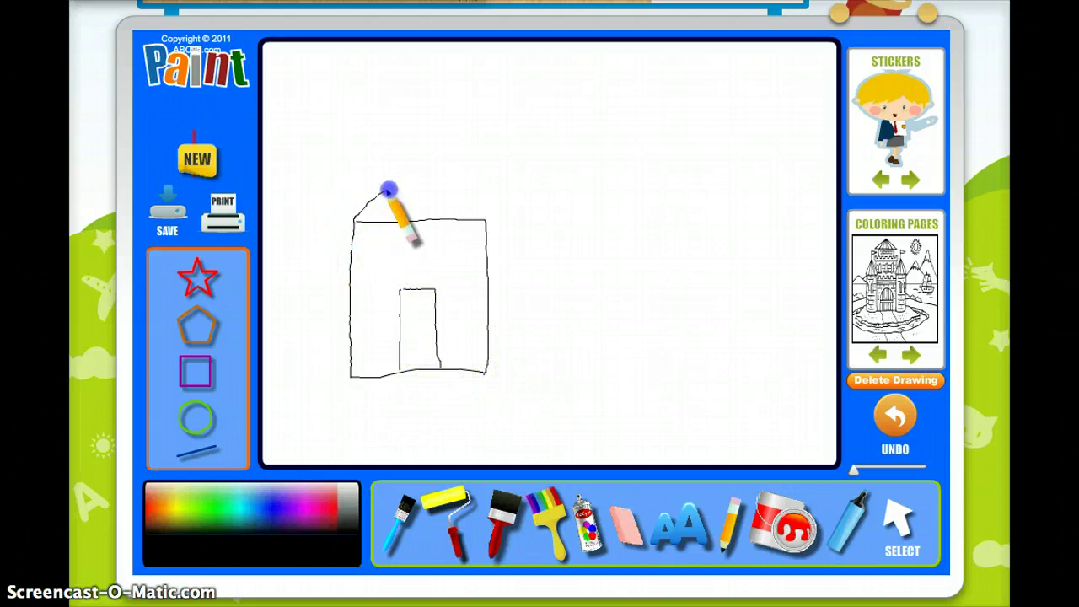
drag(428, 151, 472, 210)
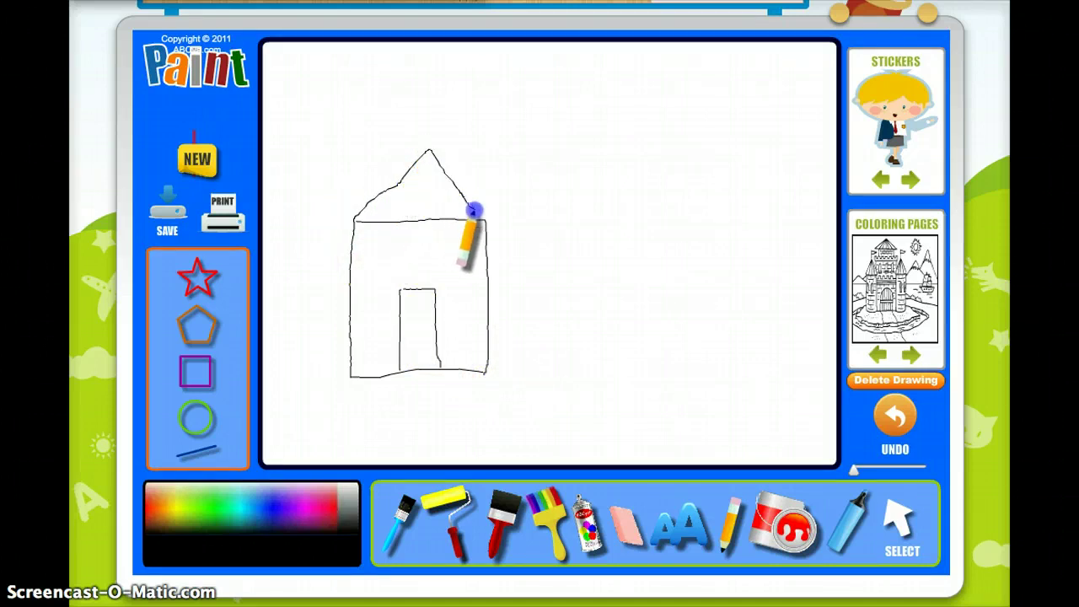
mouse_move(367, 245)
mouse_down()
mouse_move(404, 249)
mouse_move(380, 277)
mouse_up()
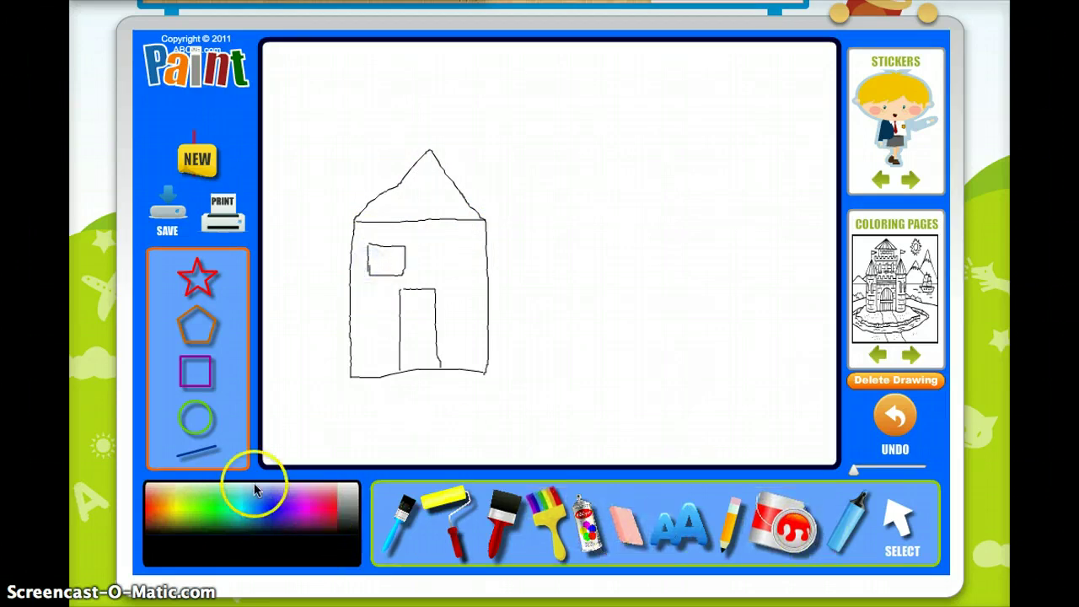
- Paint the inside of the roof blue, using the thin brush along its right slope and the wide brush for the rest
click(263, 515)
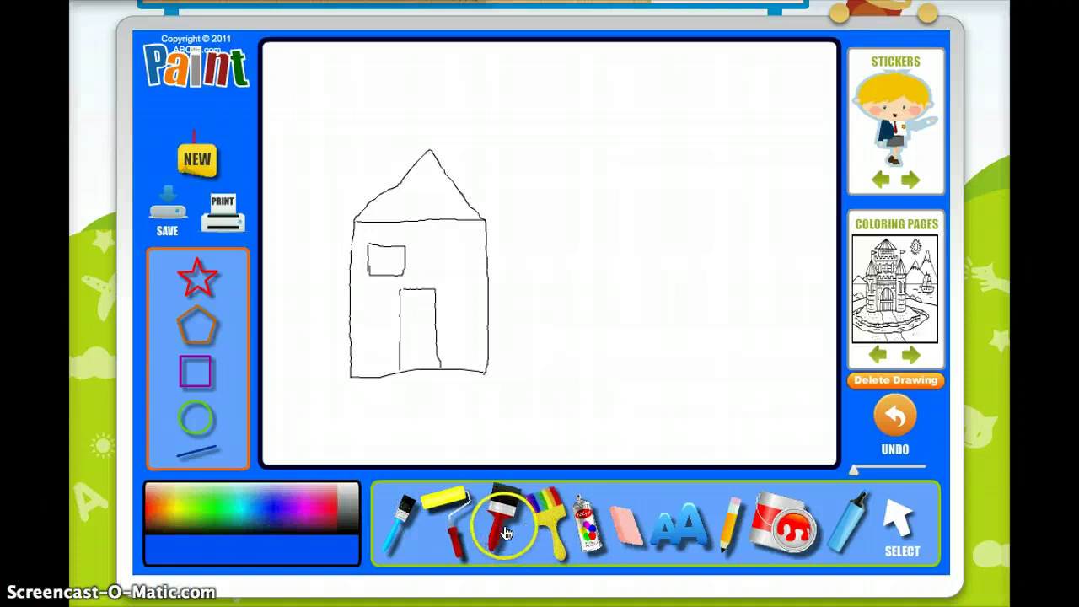
click(406, 504)
drag(428, 174, 424, 171)
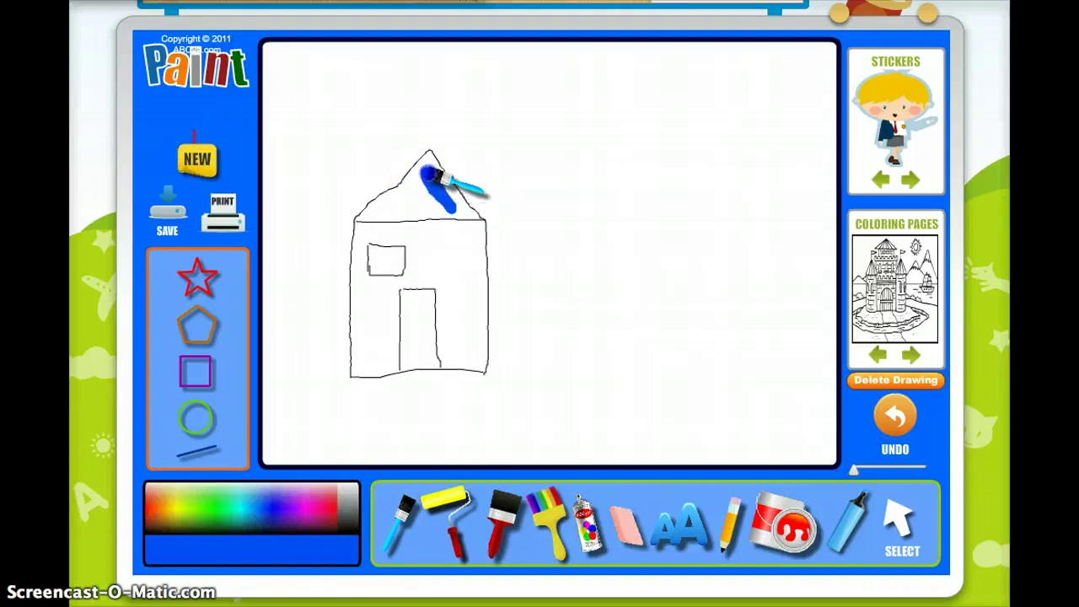
mouse_move(445, 206)
mouse_down()
mouse_move(425, 157)
mouse_move(445, 196)
mouse_up()
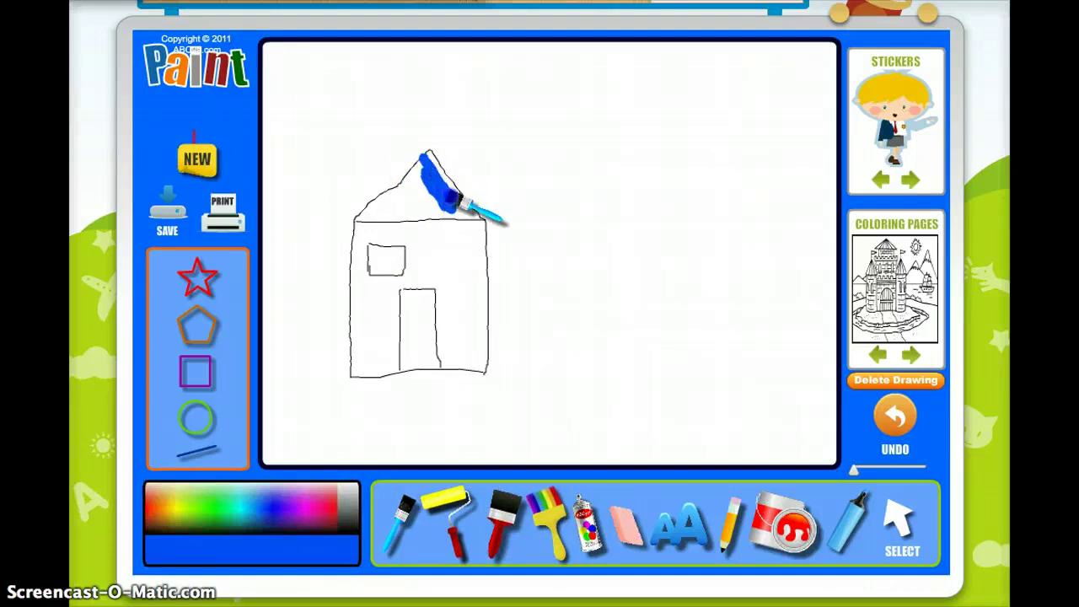
click(504, 523)
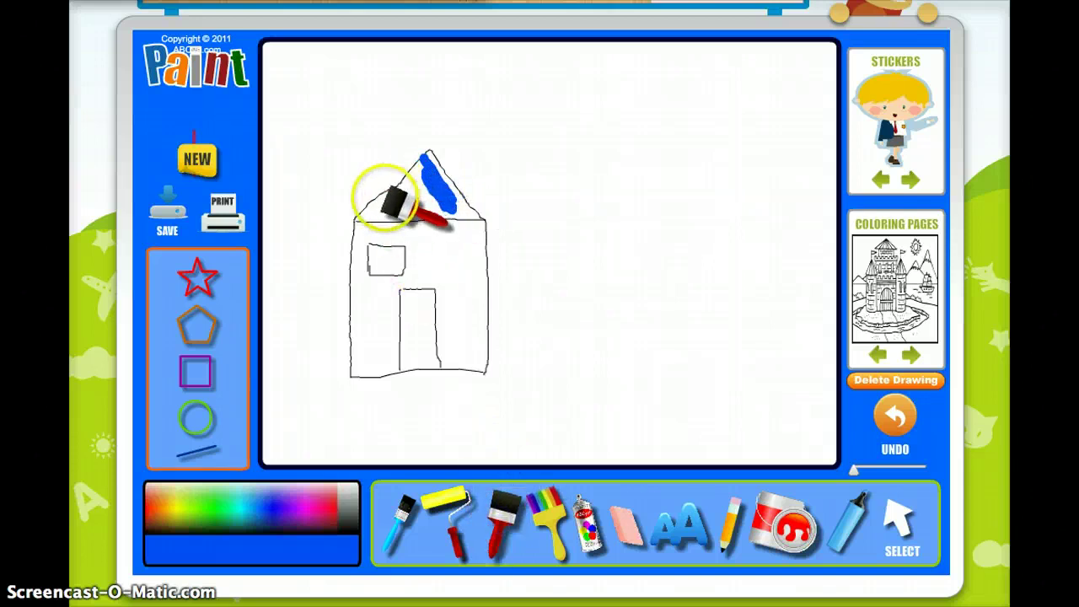
mouse_move(385, 193)
mouse_down()
mouse_move(414, 188)
mouse_move(404, 180)
mouse_move(414, 165)
mouse_move(421, 181)
mouse_up()
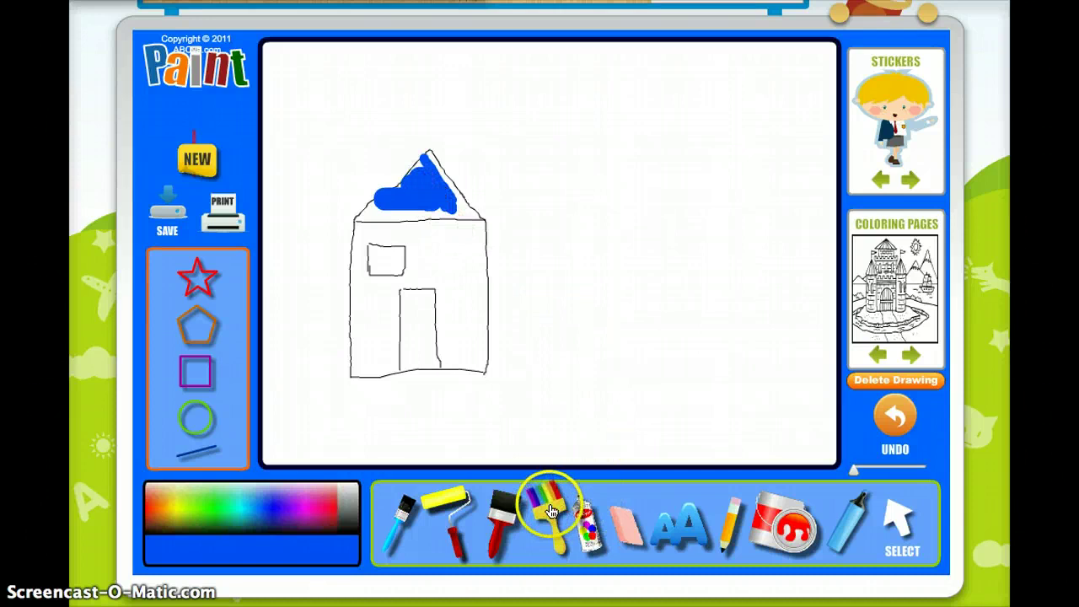
- Color the walls around the door magenta with the marker and paint curved rainbow strokes above the house with the rainbow brush
click(855, 515)
click(314, 508)
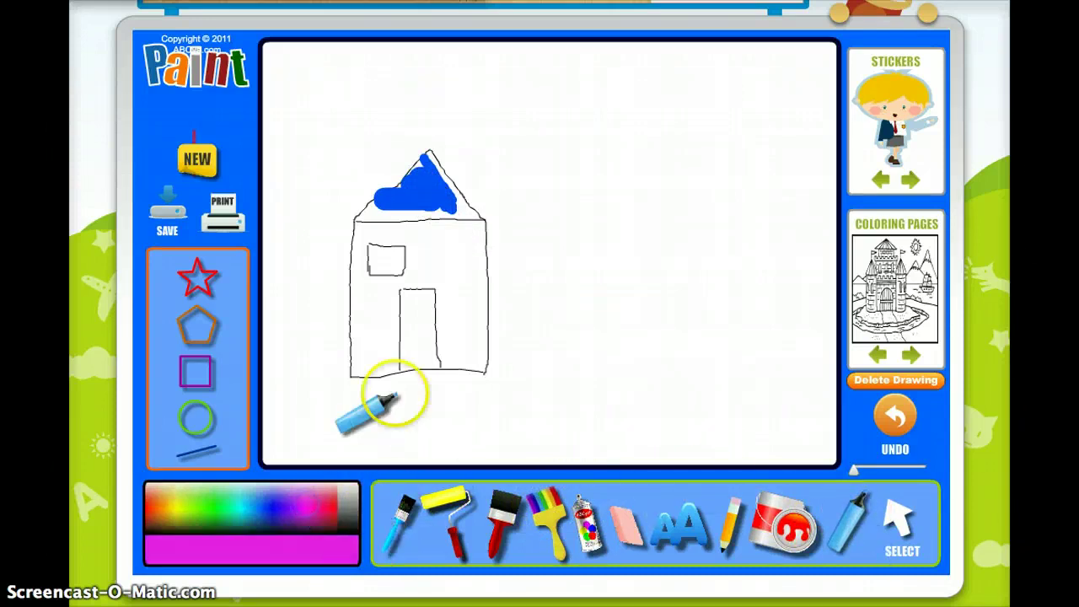
mouse_move(445, 242)
mouse_down()
mouse_move(452, 365)
mouse_move(458, 246)
mouse_move(423, 242)
mouse_move(433, 246)
mouse_move(419, 267)
mouse_up()
mouse_move(354, 289)
mouse_down()
mouse_move(361, 284)
mouse_move(368, 357)
mouse_move(374, 313)
mouse_up()
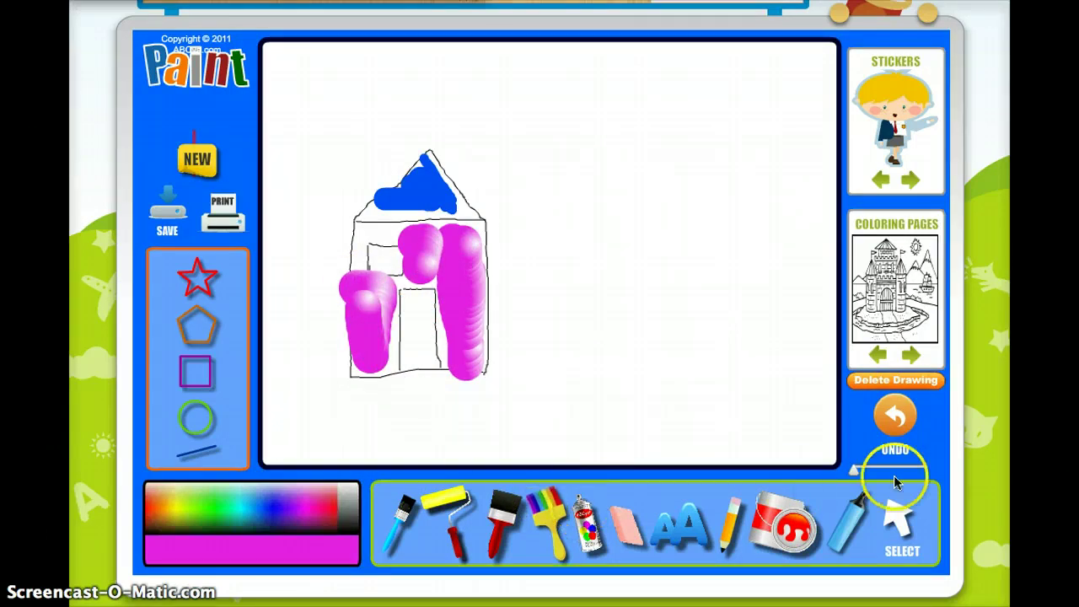
click(548, 520)
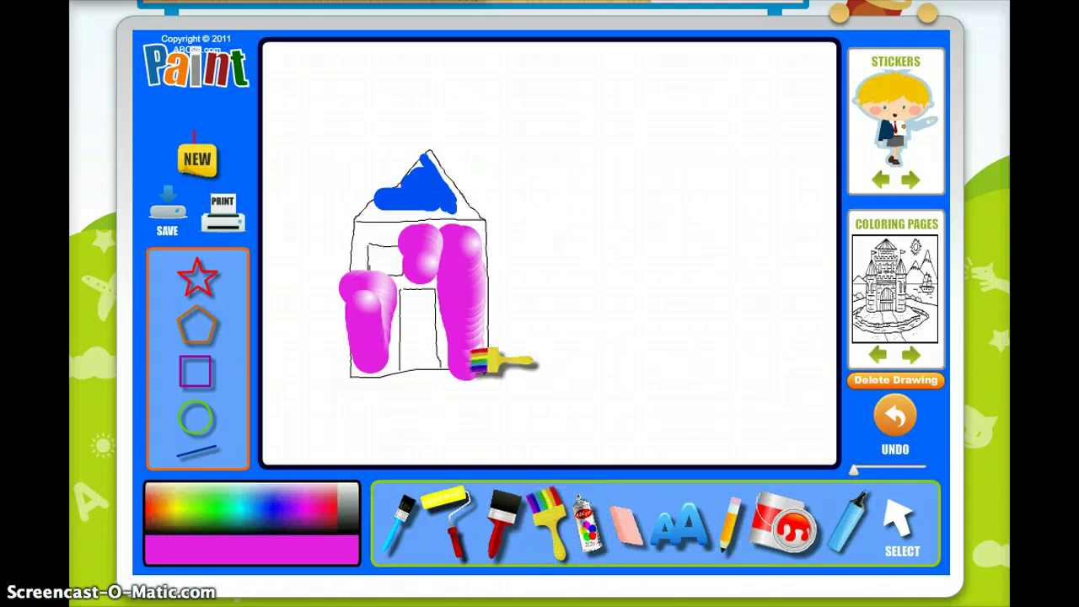
mouse_move(278, 52)
mouse_down()
mouse_move(361, 64)
mouse_move(466, 109)
mouse_move(507, 169)
mouse_move(511, 202)
mouse_move(436, 119)
mouse_move(371, 106)
mouse_move(327, 139)
mouse_up()
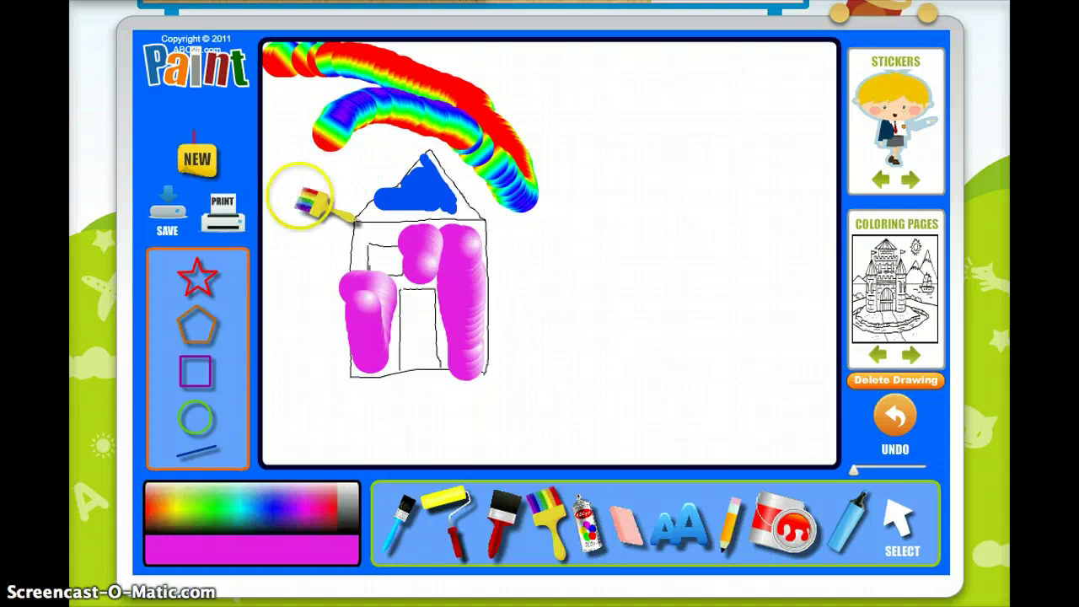
- Draw a second house in magenta in the canvas's right half, using a rectangle for the body and straight lines for the roof
click(196, 372)
click(630, 375)
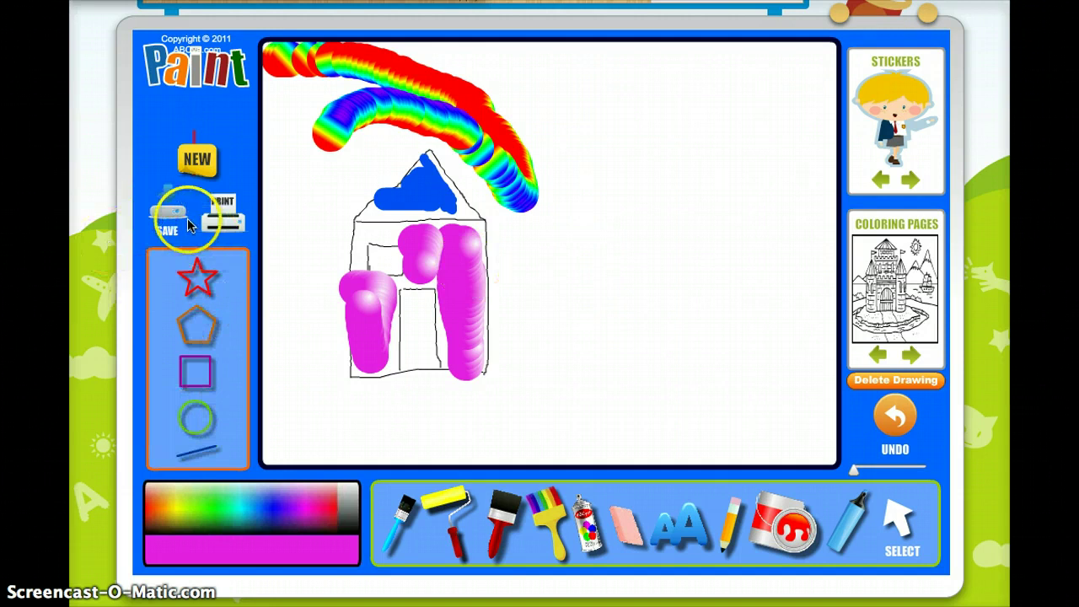
drag(620, 266, 735, 399)
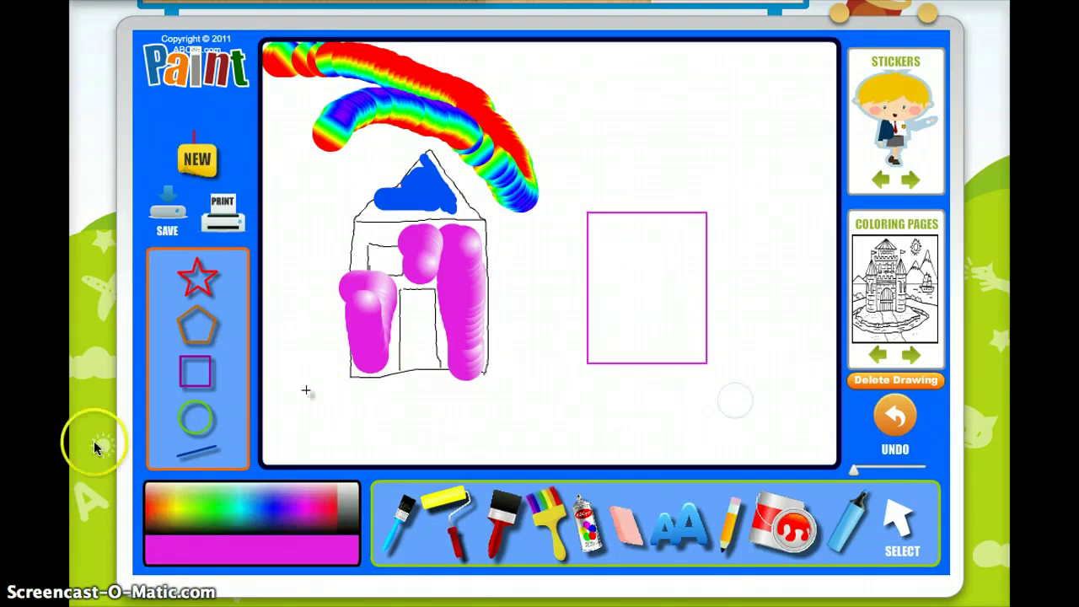
click(195, 419)
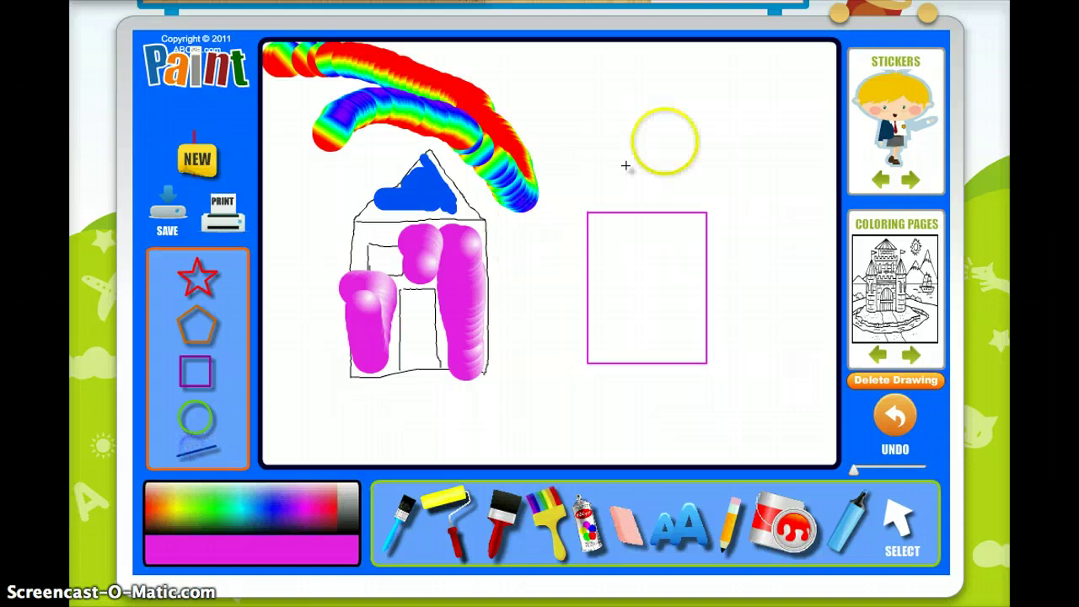
drag(665, 142, 659, 141)
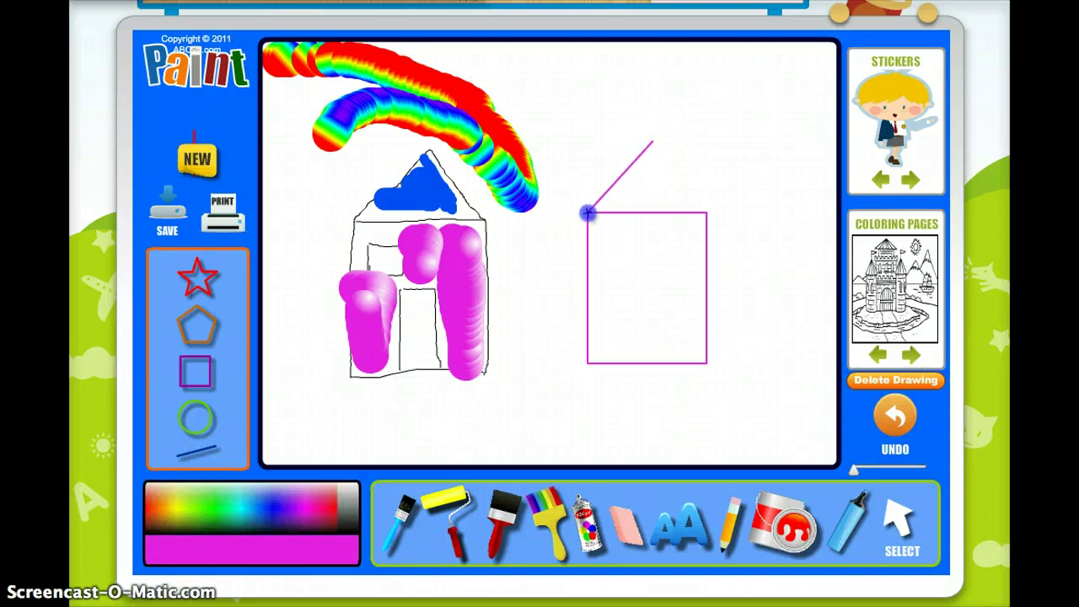
drag(586, 213, 652, 140)
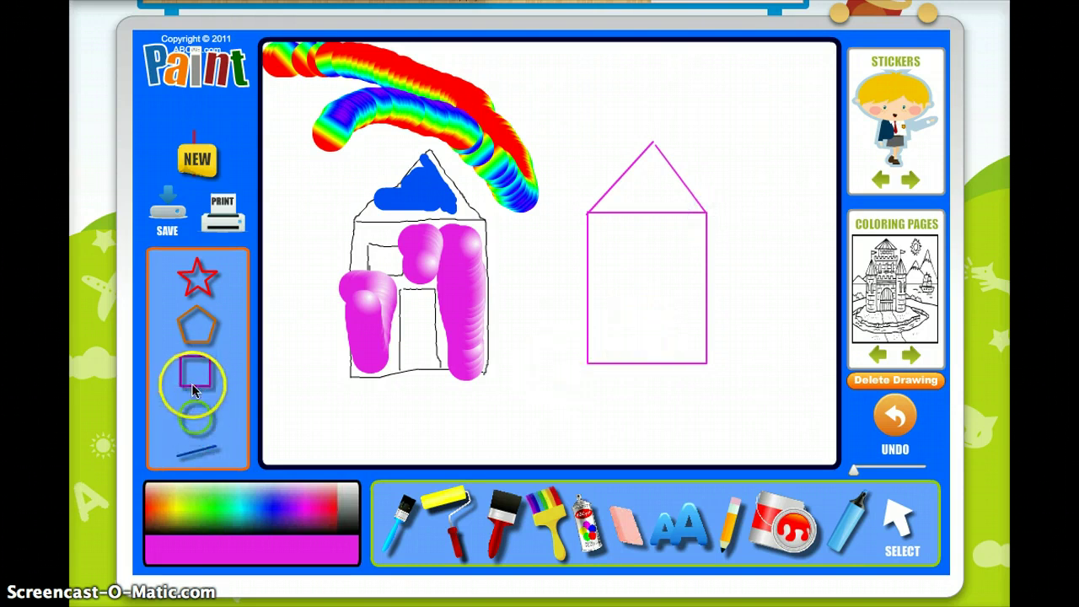
- Draw a crimson door with straight lines at the base of the second house and add a small yellow-green circle as its doorknob
click(328, 512)
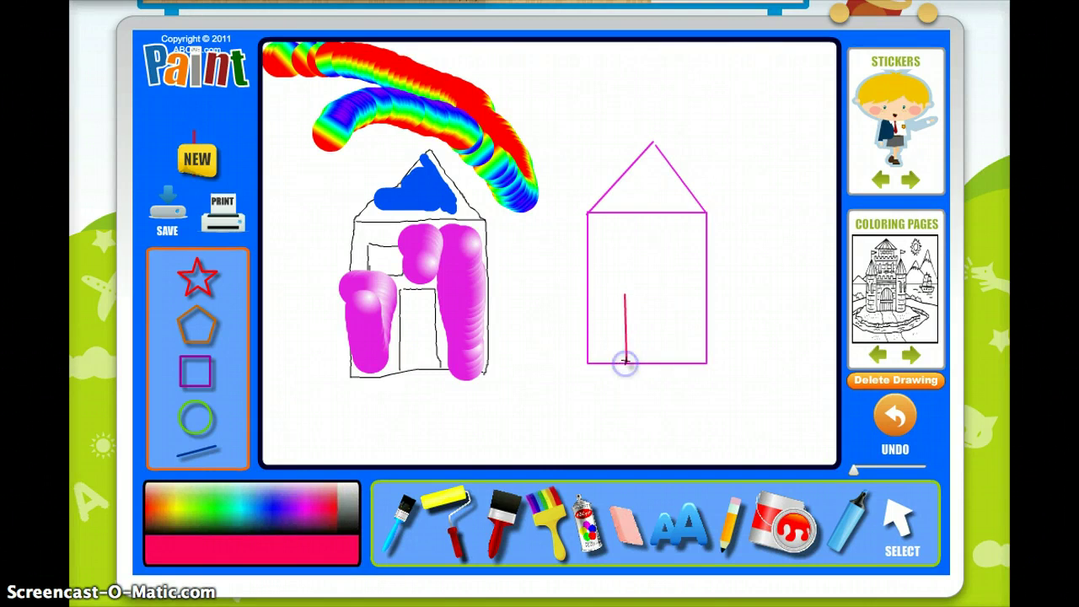
drag(625, 361, 625, 295)
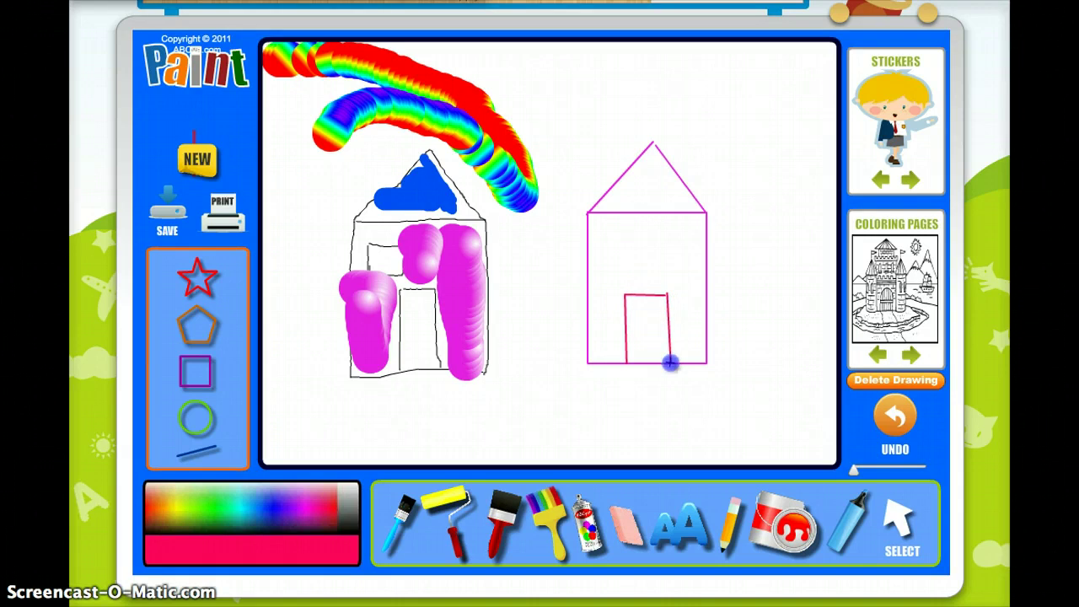
click(196, 416)
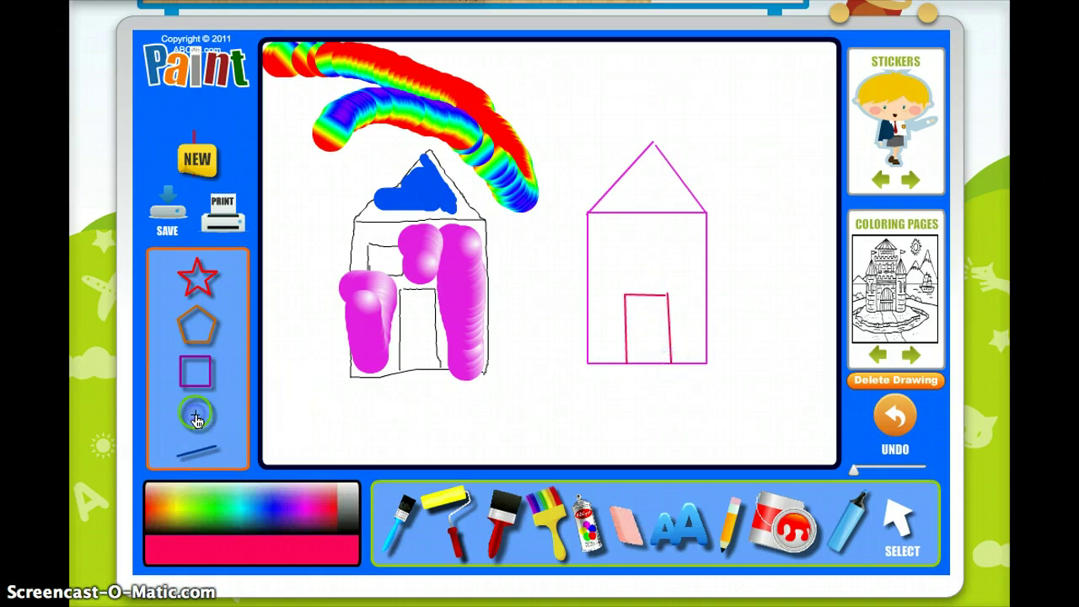
click(190, 502)
mouse_move(666, 341)
mouse_down()
mouse_move(638, 340)
mouse_move(655, 321)
mouse_up()
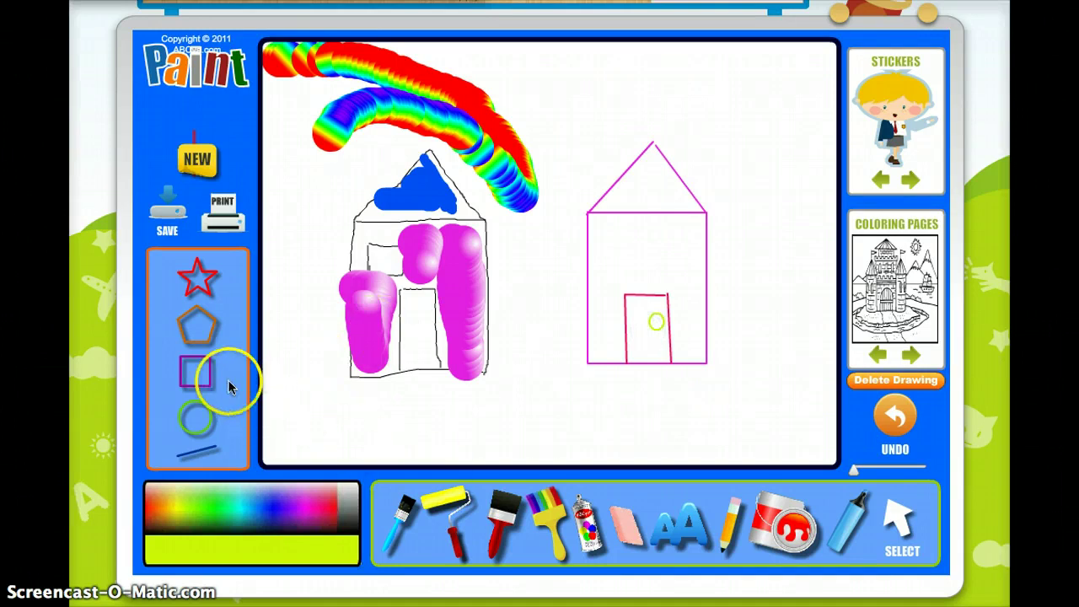
- Draw a small yellow-green square window in the upper-left corner of the second house
click(195, 369)
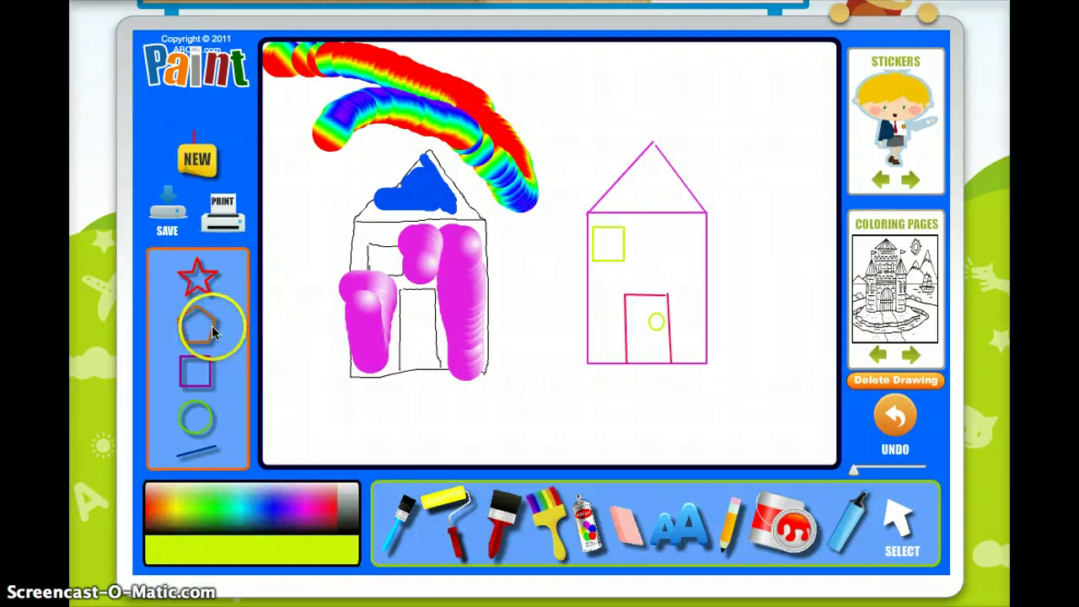
- Draw a yellow-green star above the second house's roof and fill it with the same color using the paint bucket
click(196, 270)
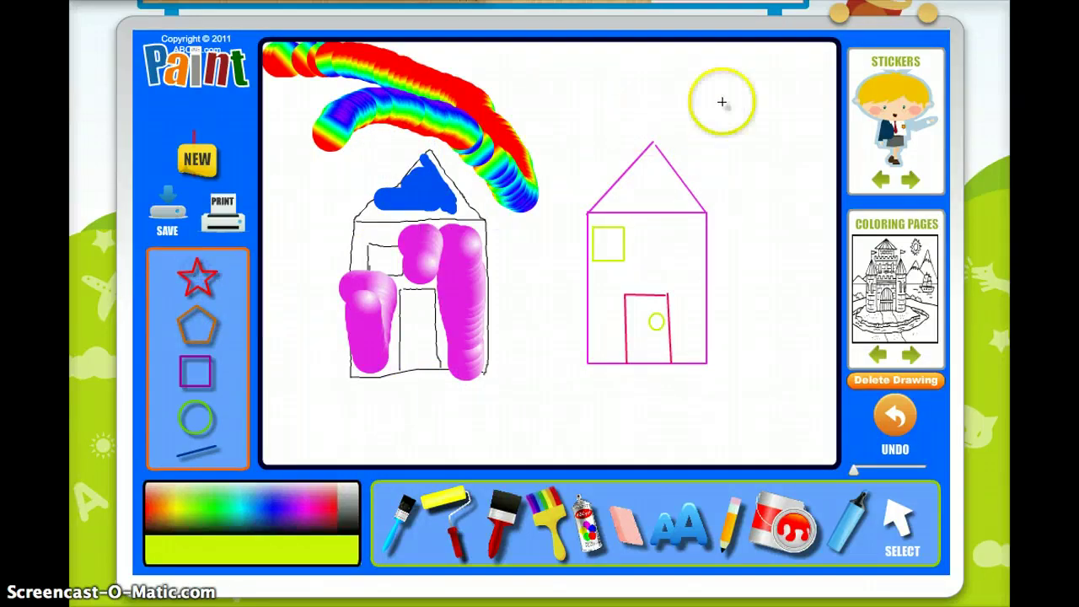
drag(727, 102, 733, 127)
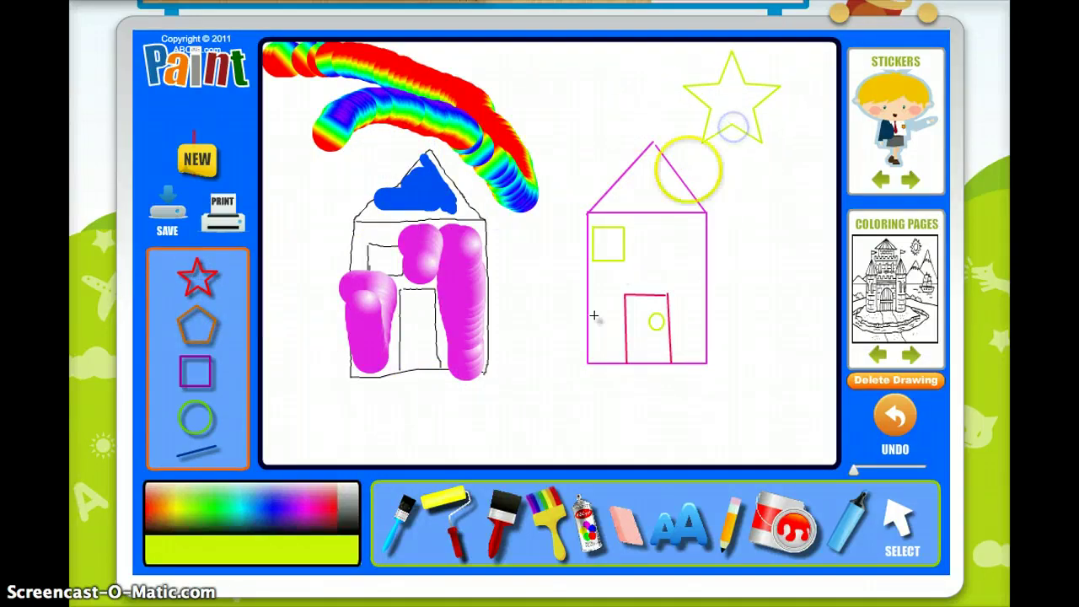
click(792, 521)
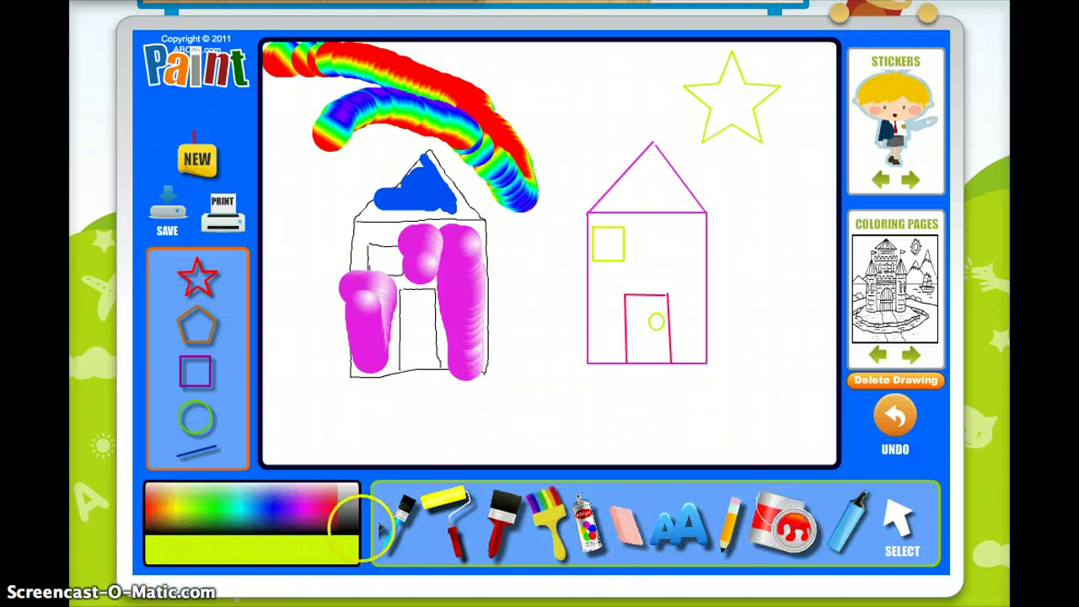
click(721, 103)
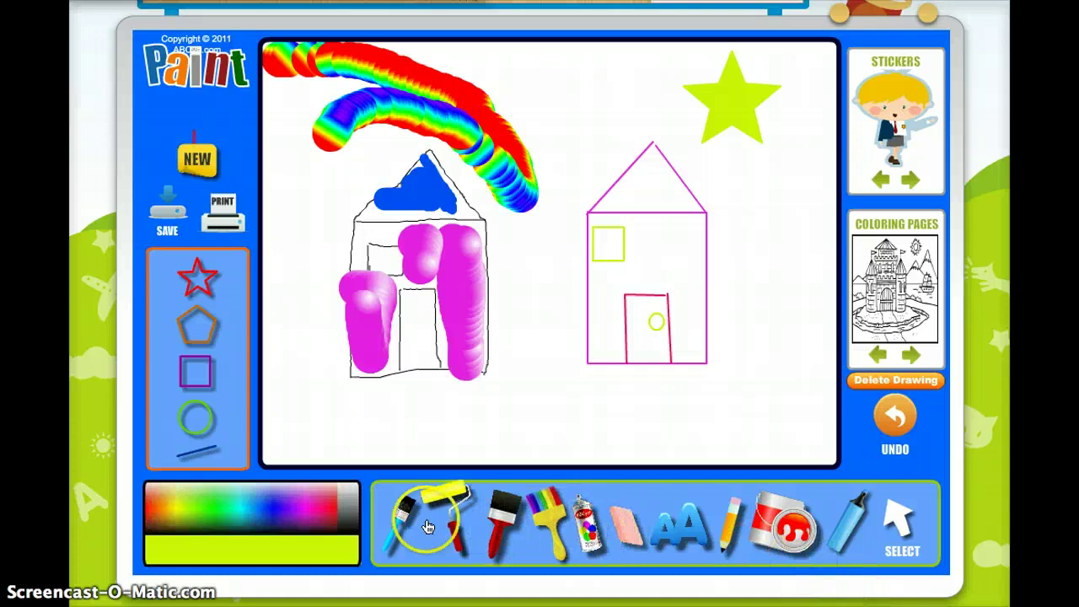
- Paint green grass along the base of both houses across the canvas with the marker
click(847, 516)
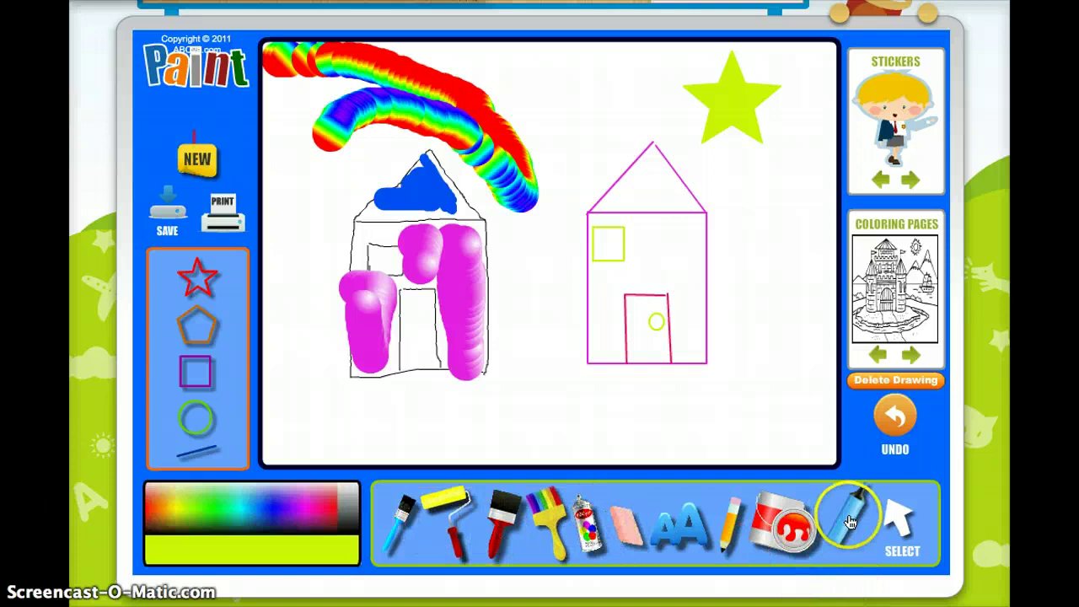
click(218, 512)
mouse_move(264, 445)
mouse_down()
mouse_move(318, 464)
mouse_move(380, 428)
mouse_move(562, 400)
mouse_move(682, 414)
mouse_move(737, 386)
mouse_move(793, 411)
mouse_move(803, 397)
mouse_move(792, 388)
mouse_move(626, 408)
mouse_move(444, 373)
mouse_move(303, 389)
mouse_move(348, 437)
mouse_move(423, 445)
mouse_up()
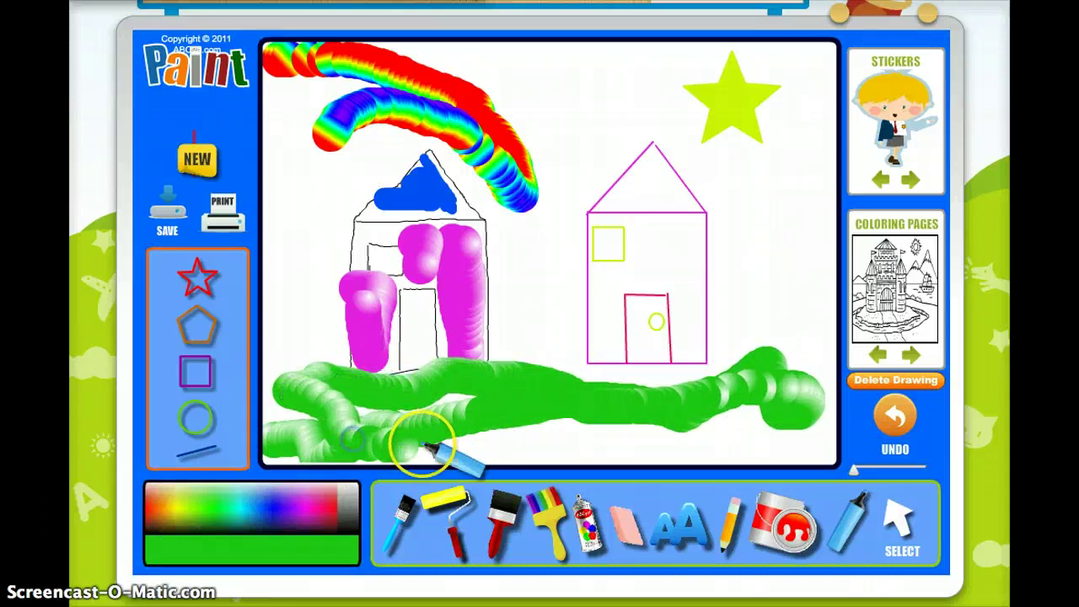
- Add the green text "My House!" above the second house, beside the star
click(687, 527)
click(566, 94)
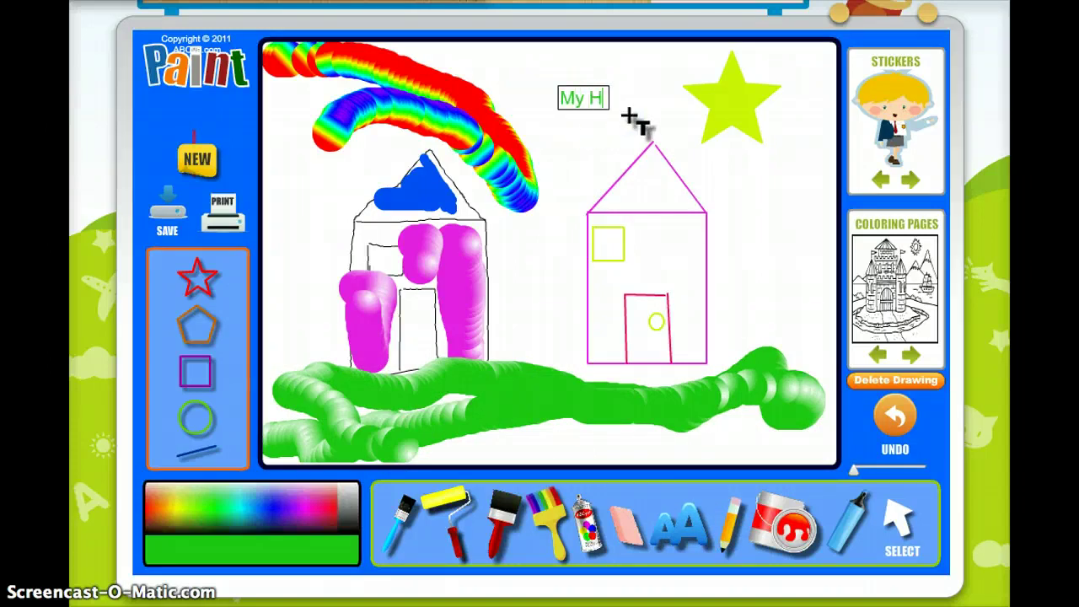
mouse_move(631, 118)
mouse_down()
mouse_move(691, 132)
mouse_move(764, 260)
mouse_move(783, 446)
mouse_move(839, 549)
mouse_move(909, 517)
mouse_up()
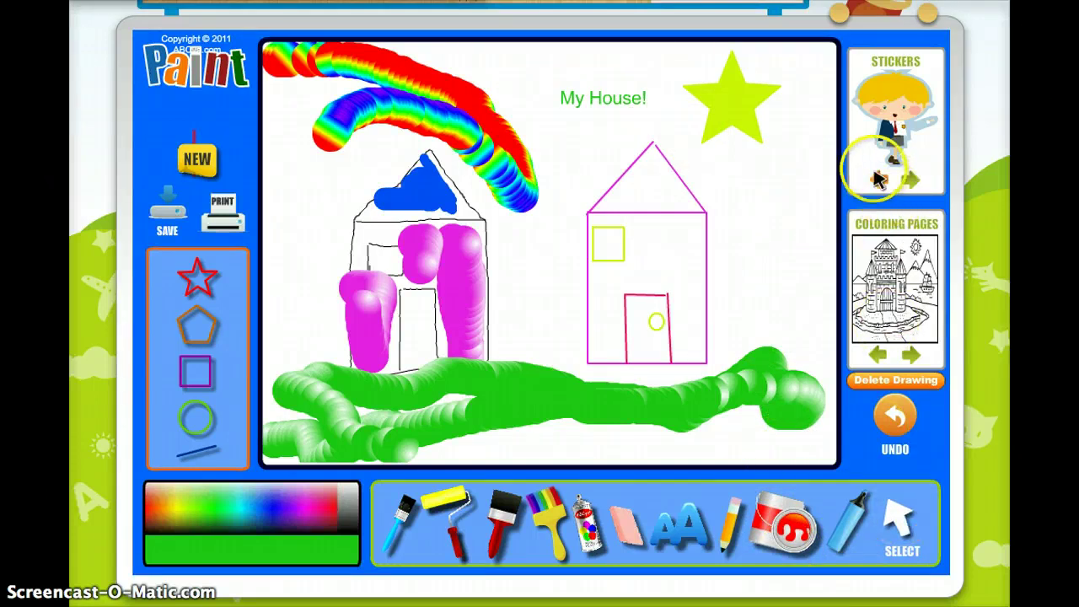
- Browse the stickers to the girl with orange pigtails and place her on the grass beside the second house
click(896, 103)
click(910, 180)
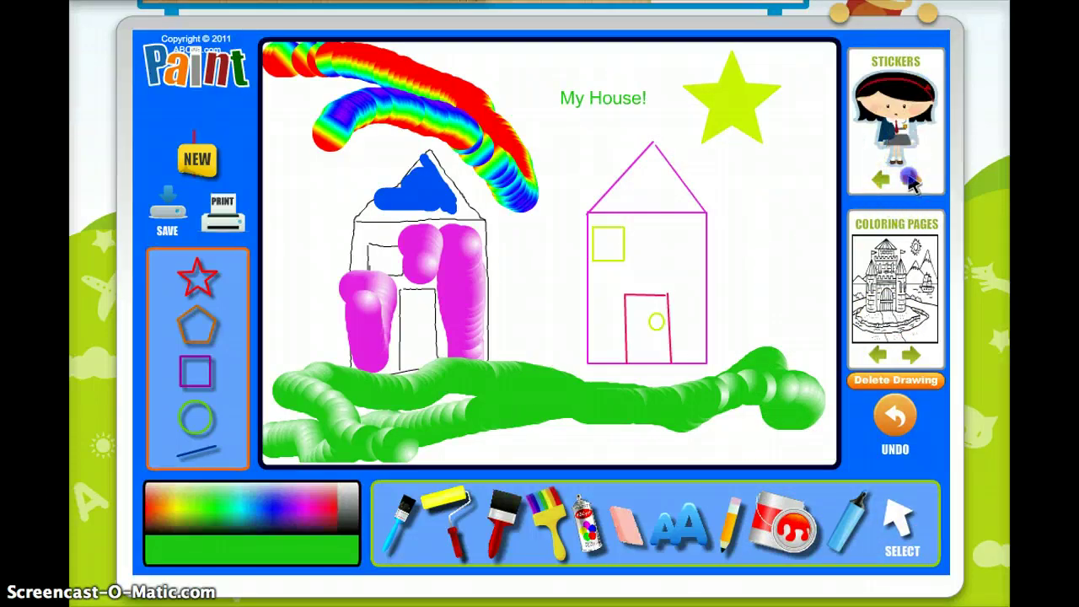
click(910, 180)
drag(890, 151, 708, 253)
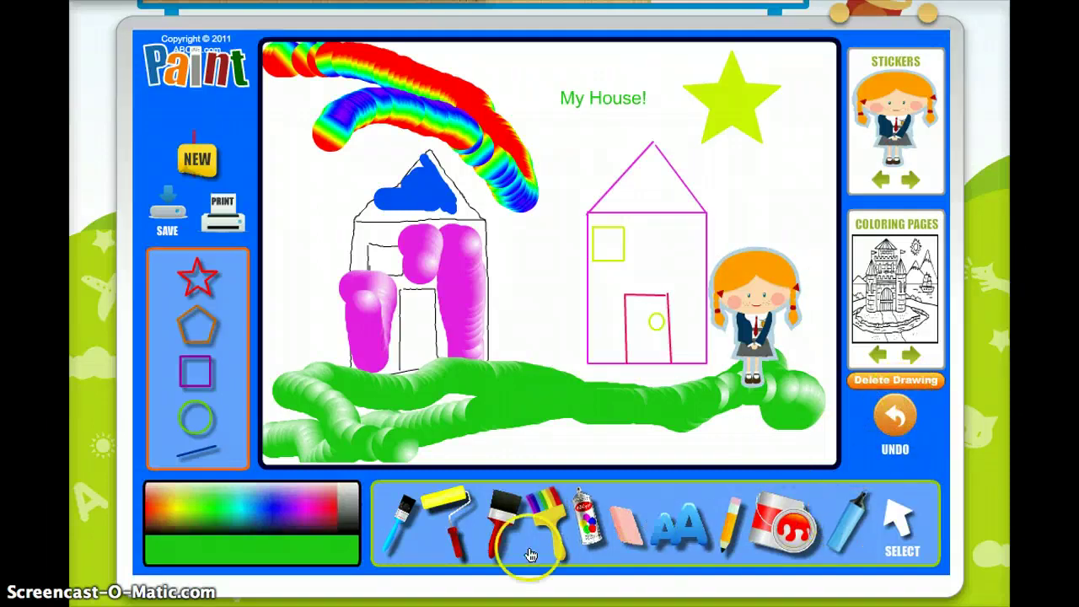
click(293, 501)
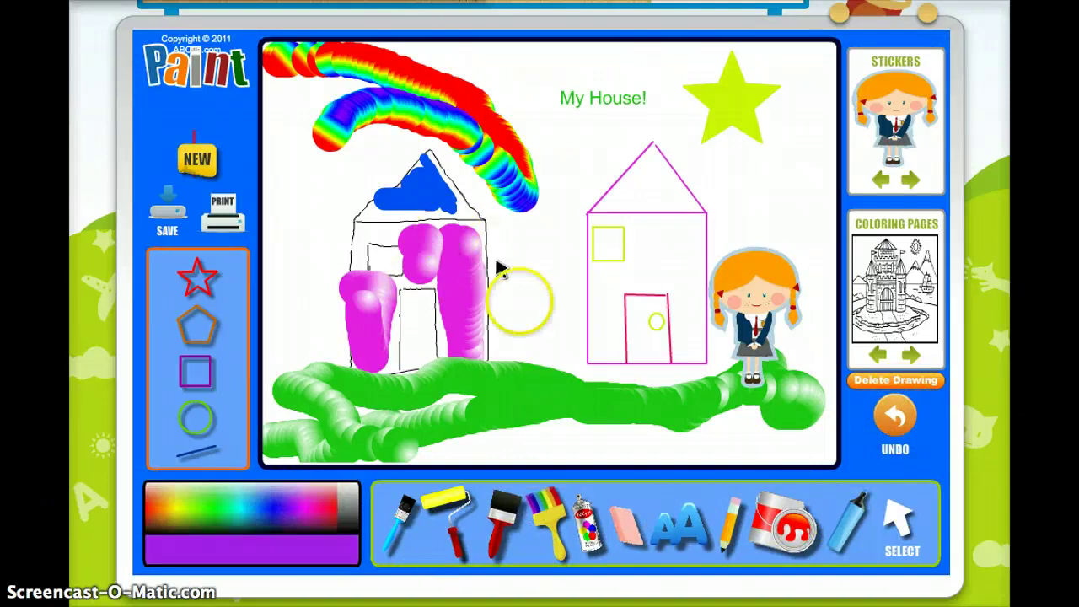
click(726, 520)
drag(582, 87, 508, 239)
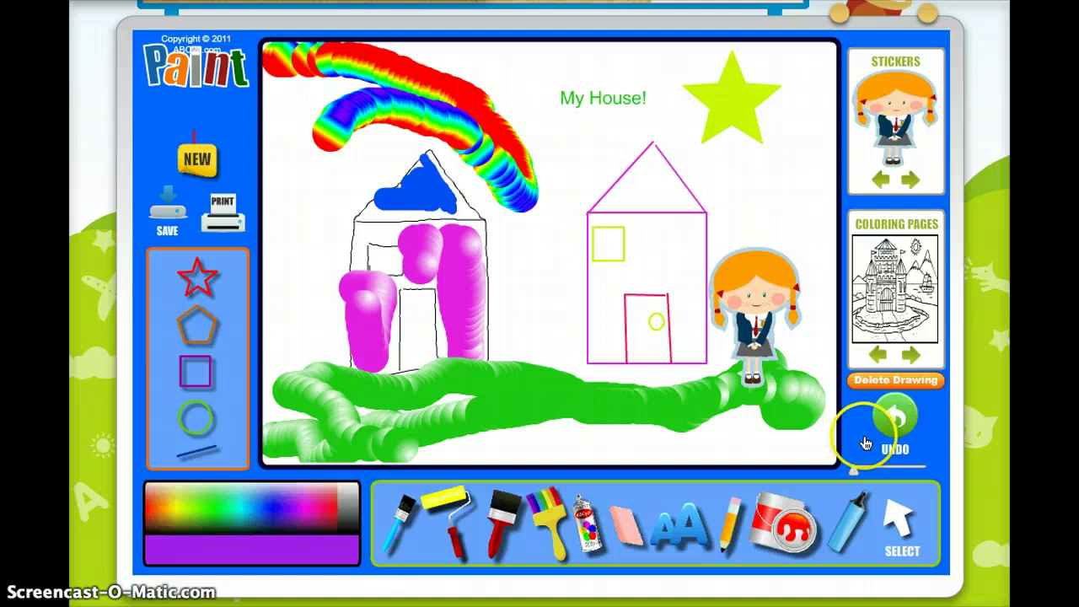
click(621, 525)
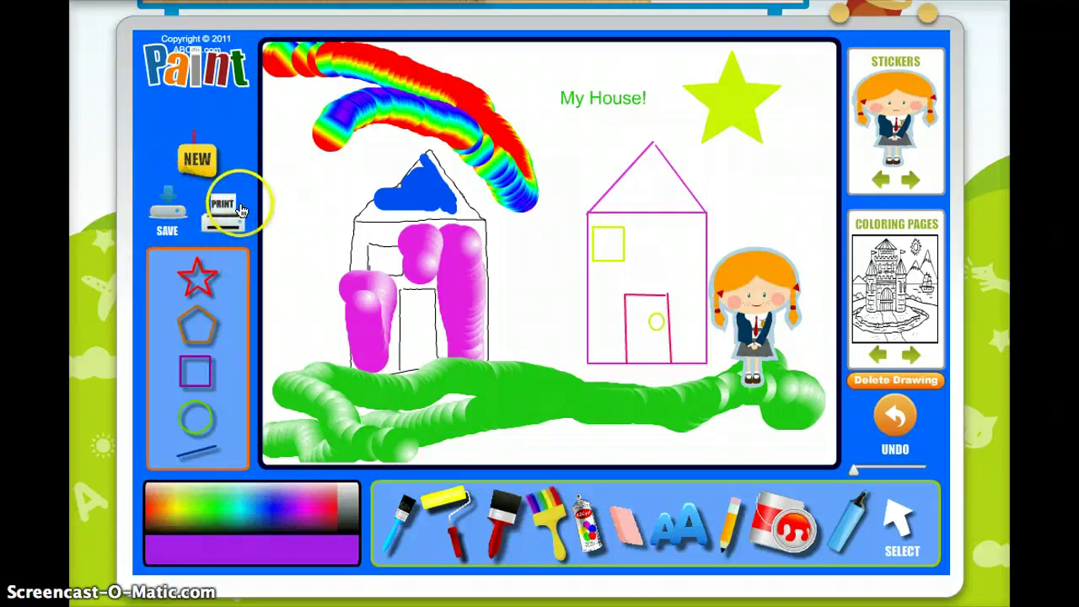
- Start a new blank drawing and spray-paint a black smiley face with a round outline, two eyes, a nose and a curved mouth
click(197, 162)
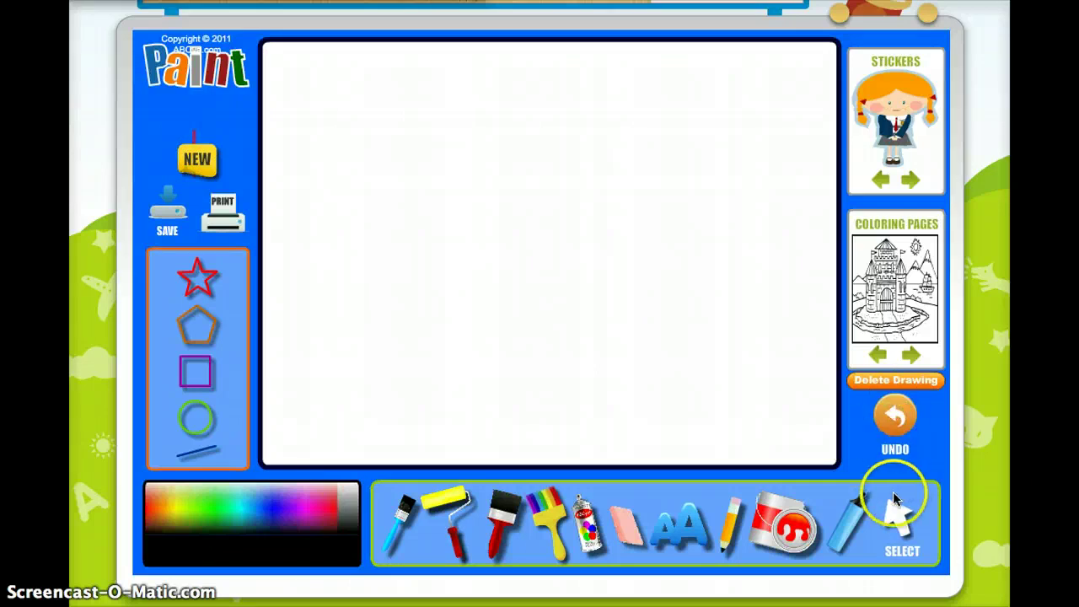
click(587, 523)
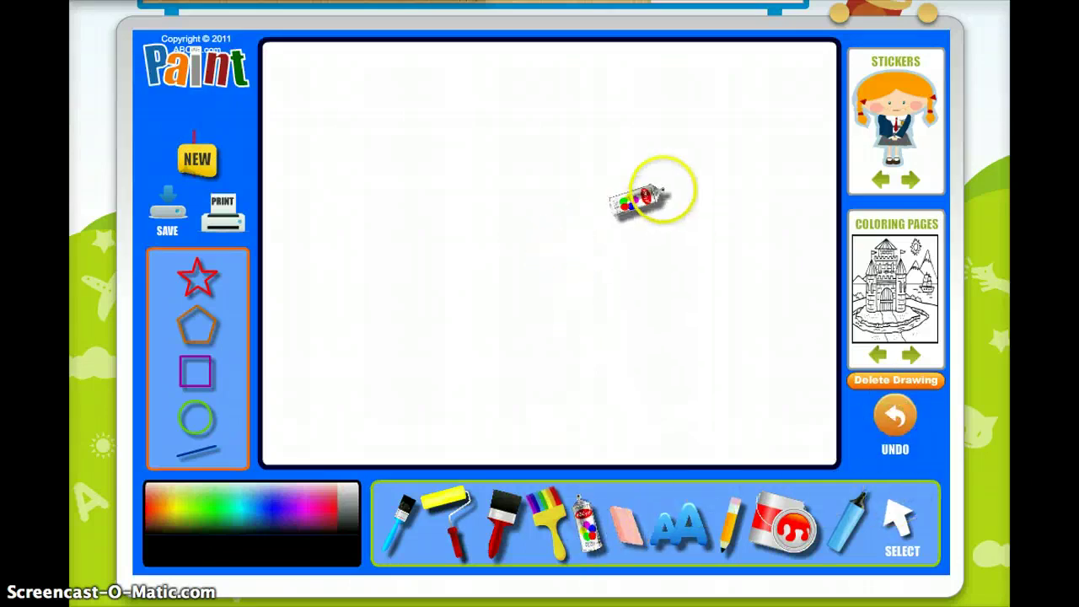
mouse_move(641, 150)
mouse_down()
mouse_move(493, 132)
mouse_move(414, 202)
mouse_move(436, 375)
mouse_move(530, 385)
mouse_move(703, 289)
mouse_move(683, 207)
mouse_move(636, 154)
mouse_up()
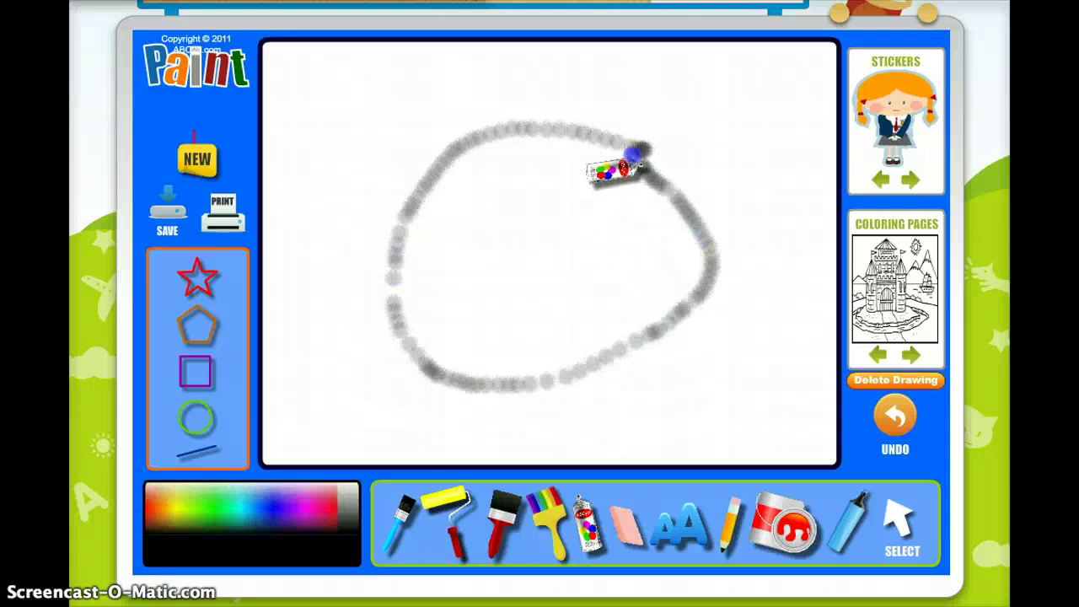
click(471, 212)
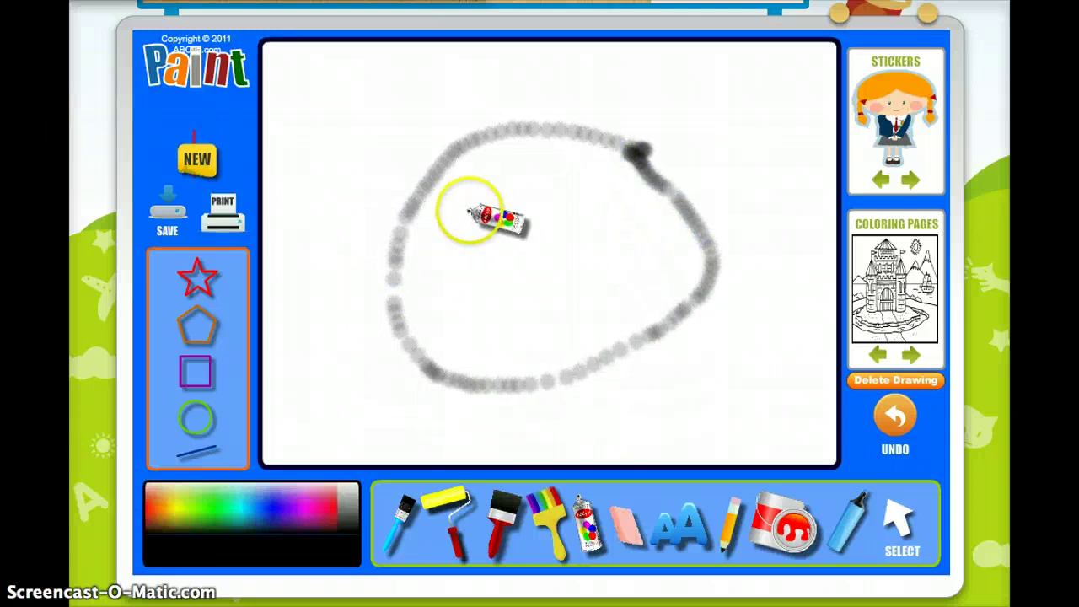
click(576, 212)
mouse_move(443, 274)
mouse_down()
mouse_move(490, 323)
mouse_move(581, 311)
mouse_move(645, 263)
mouse_up()
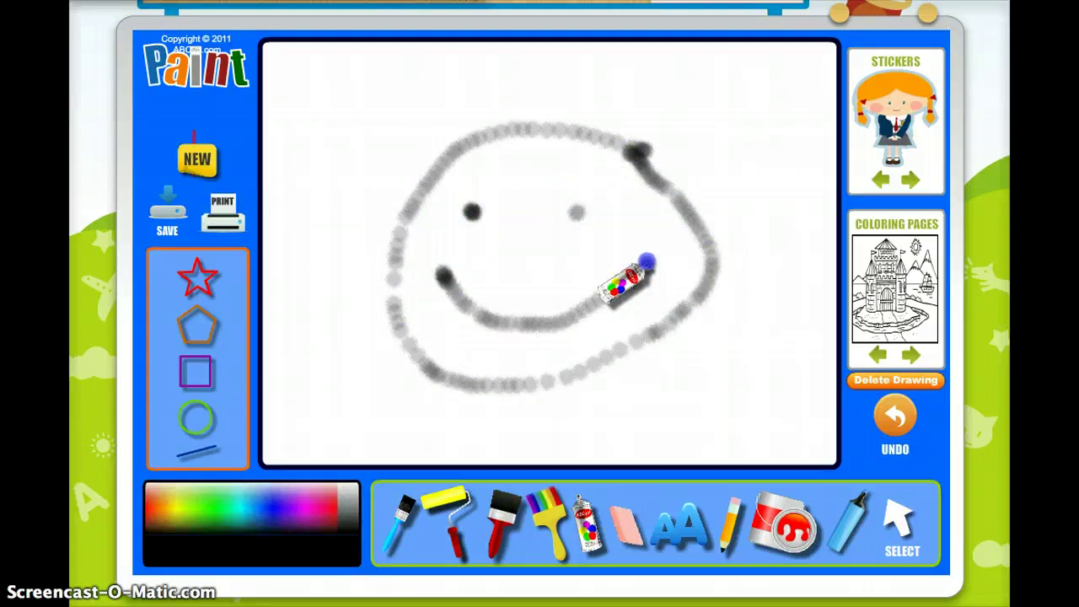
click(531, 266)
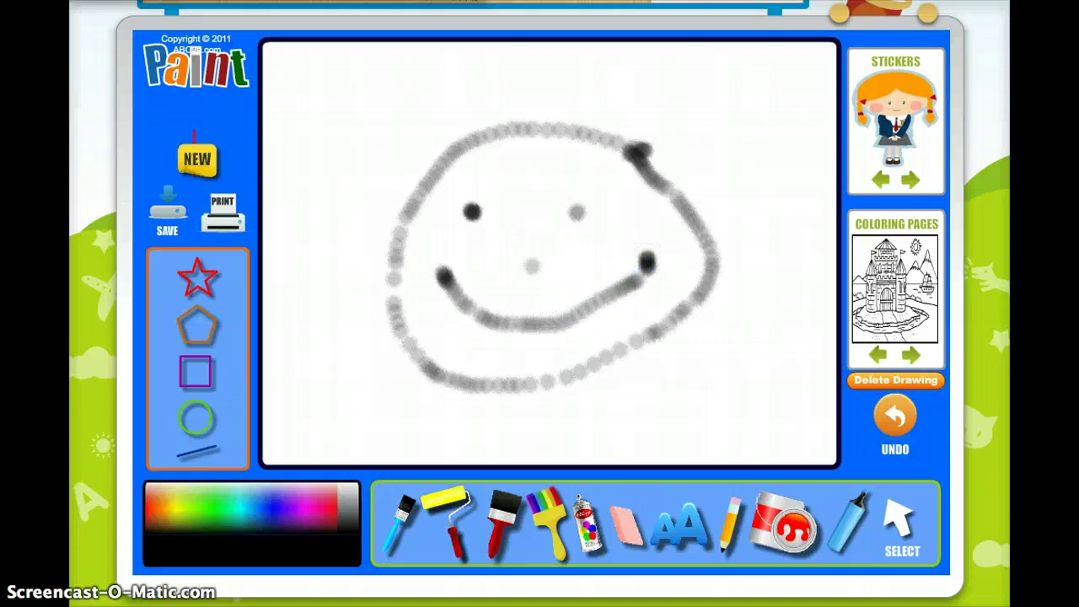